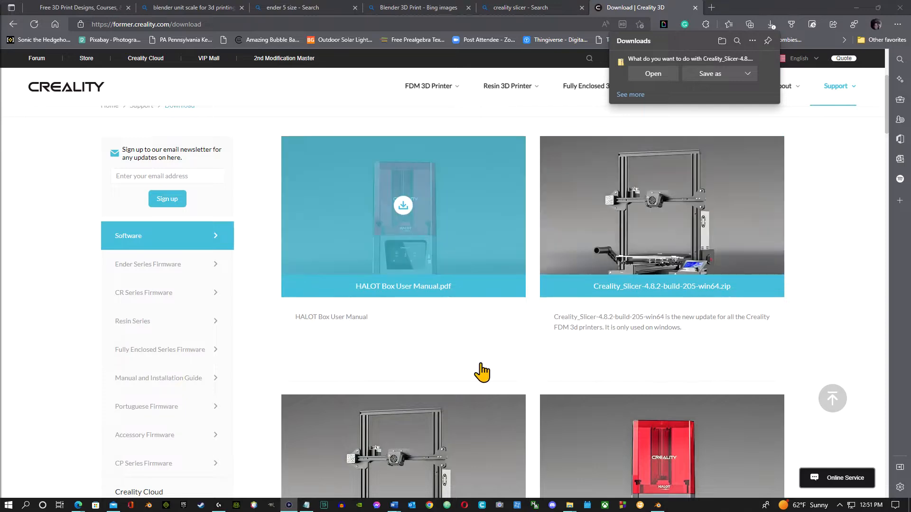
Open the downloaded Creality_Slicer-4.8.2-build-205-win64.zip from the Creality download page.
scroll(496, 372, down, 8)
scroll(519, 372, up, 8)
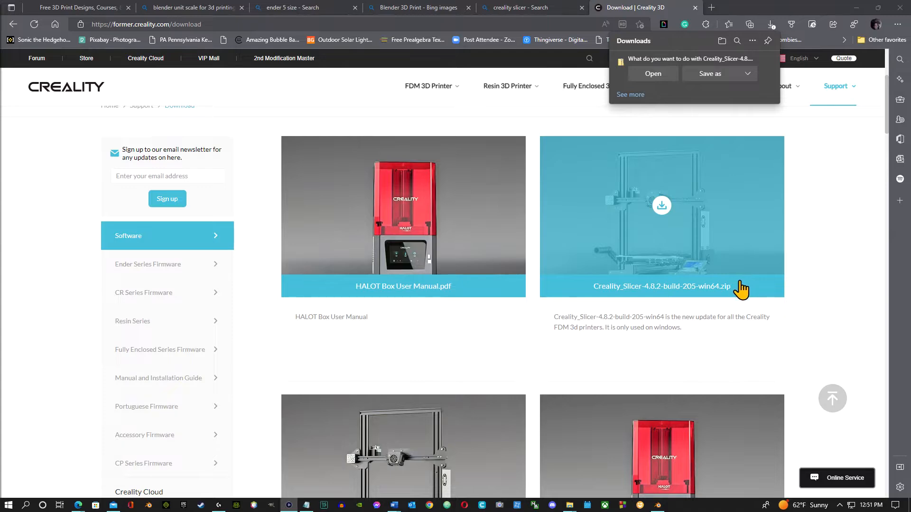
scroll(691, 296, down, 3)
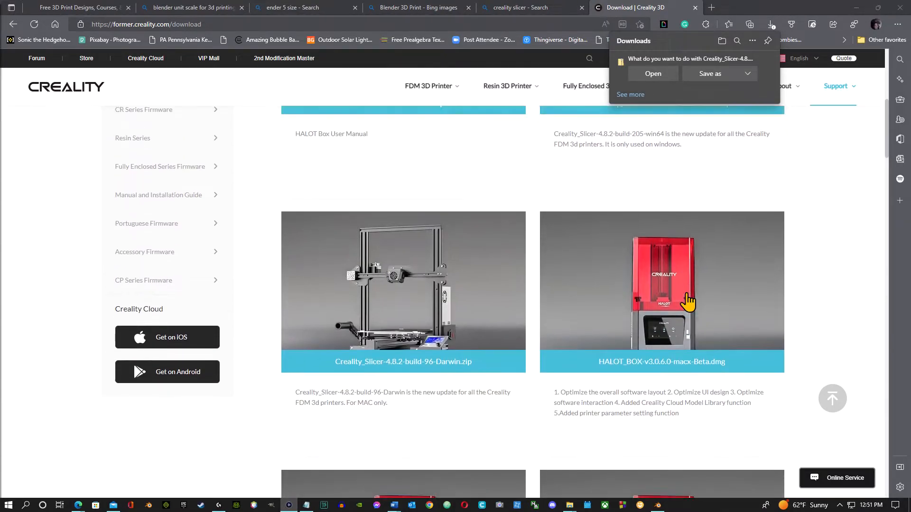
scroll(690, 299, up, 7)
scroll(707, 332, down, 3)
scroll(706, 285, down, 1)
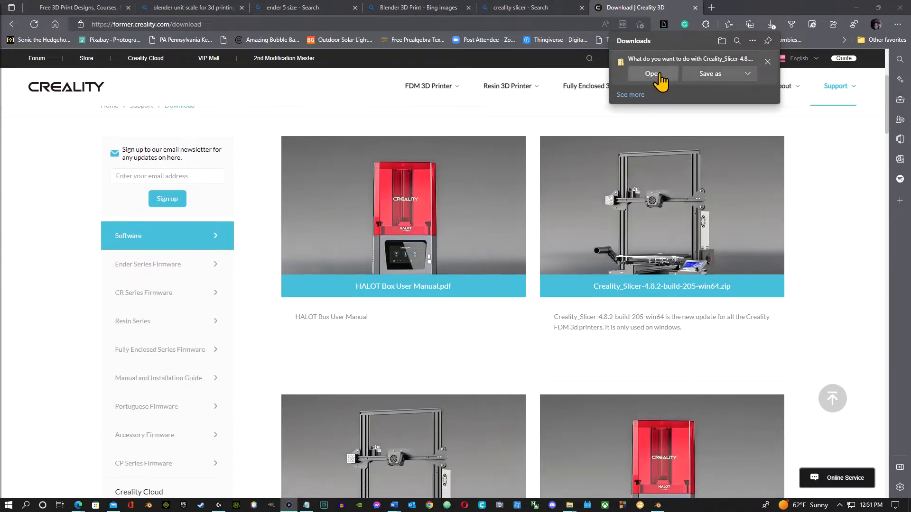
click(663, 76)
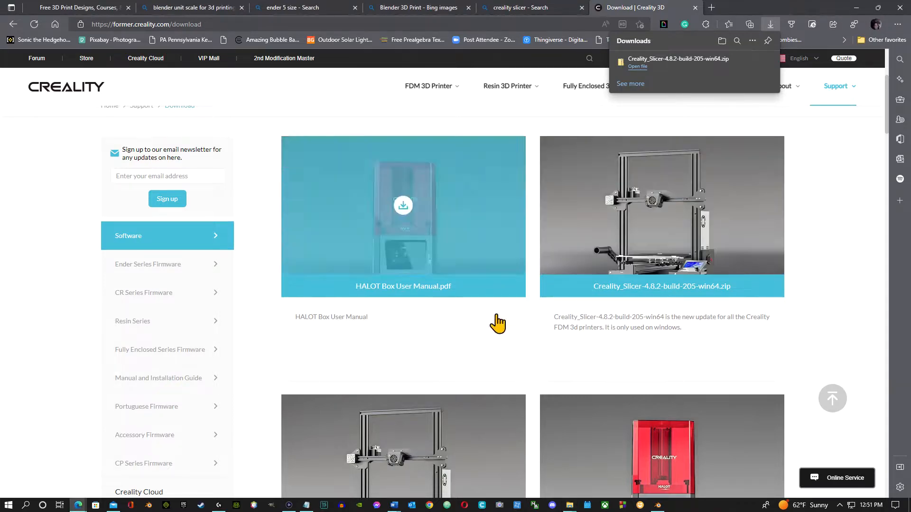
Check the Ender 5 printer's size and print area in the open search results, and minimize the browser.
click(502, 10)
click(427, 13)
click(323, 9)
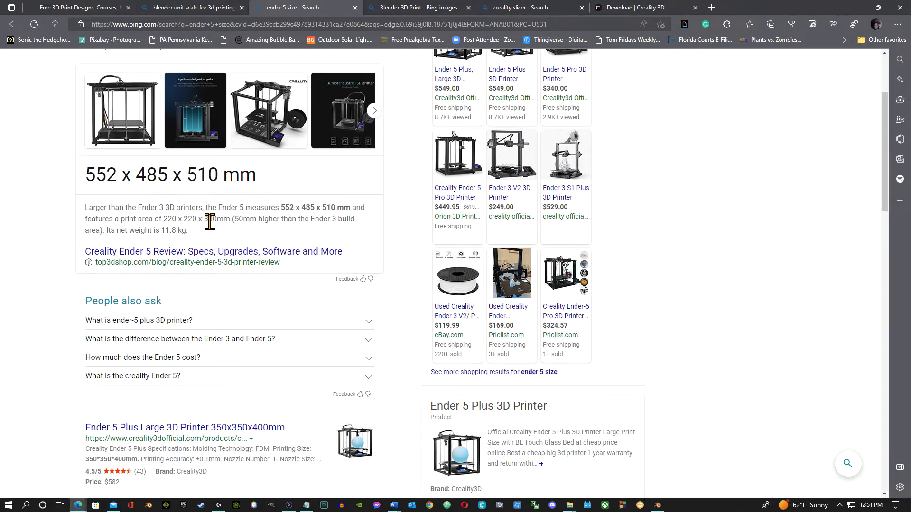
click(856, 8)
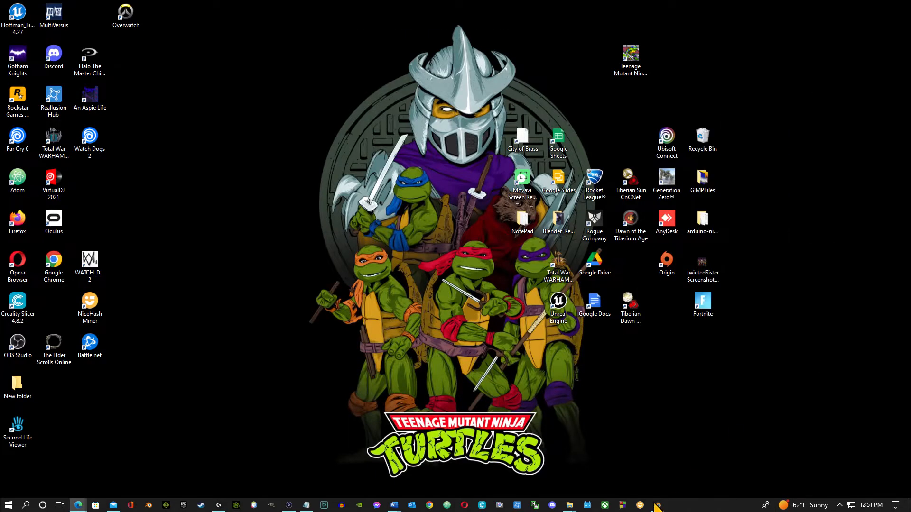
Switch to Blender, dismiss the splash screen and delete the flattened cube from the scene.
click(149, 505)
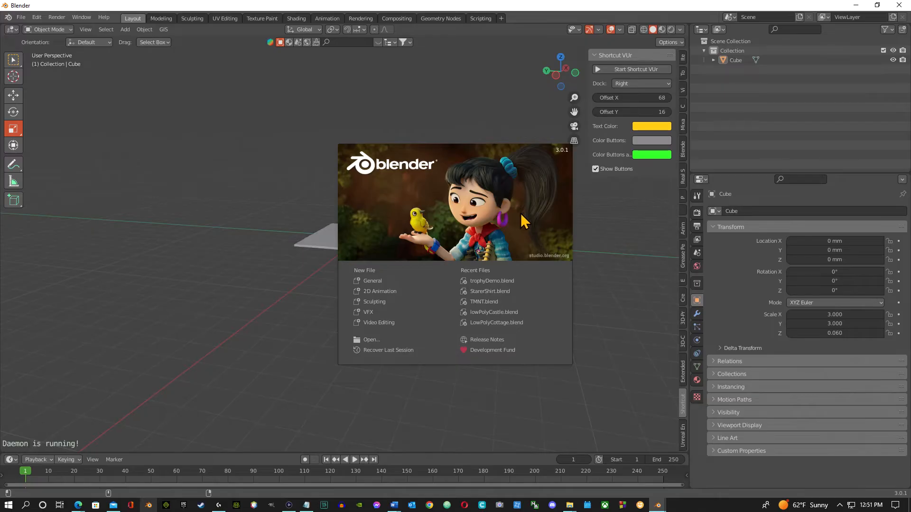
key(Escape)
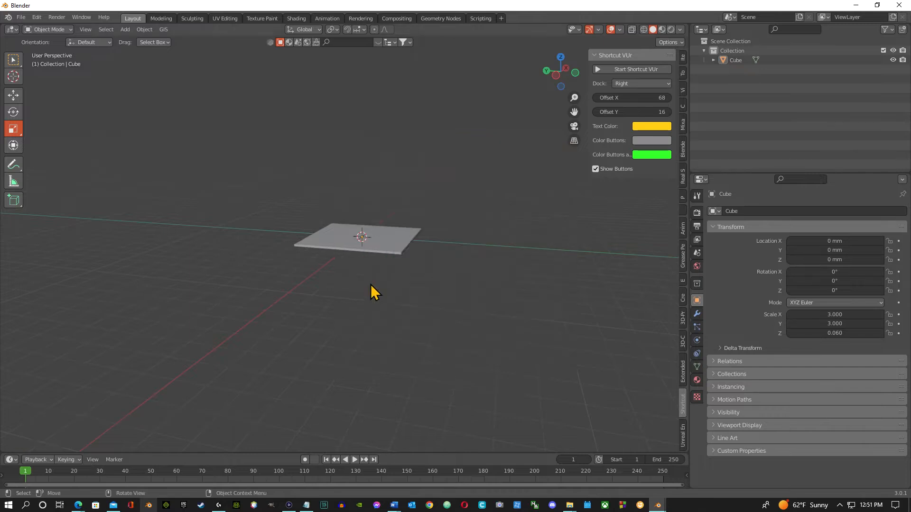
click(388, 239)
key(Delete)
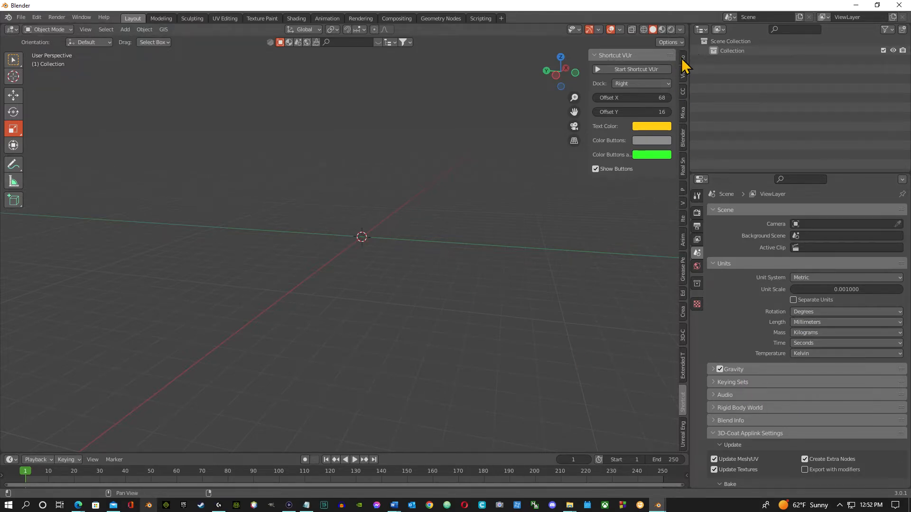
Set the viewport's clip end distance to 10000000 mm.
middle_drag(294, 317, 343, 309)
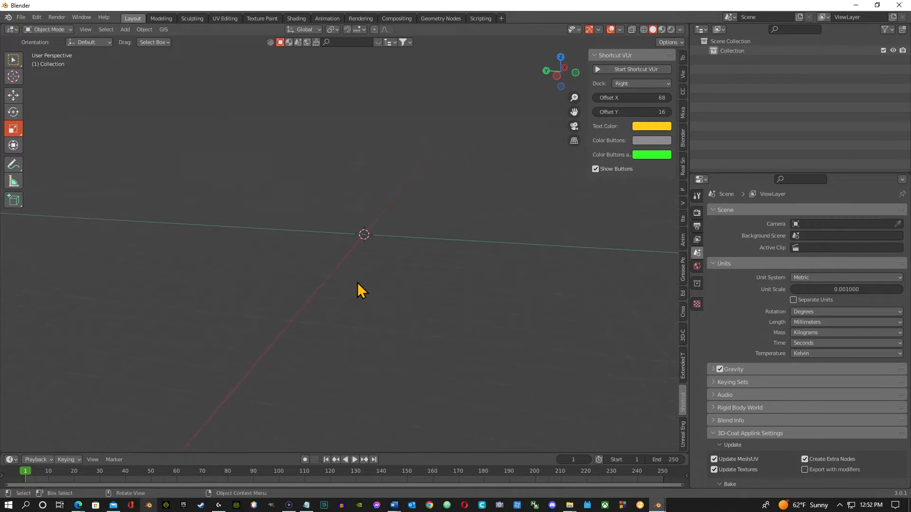
click(683, 74)
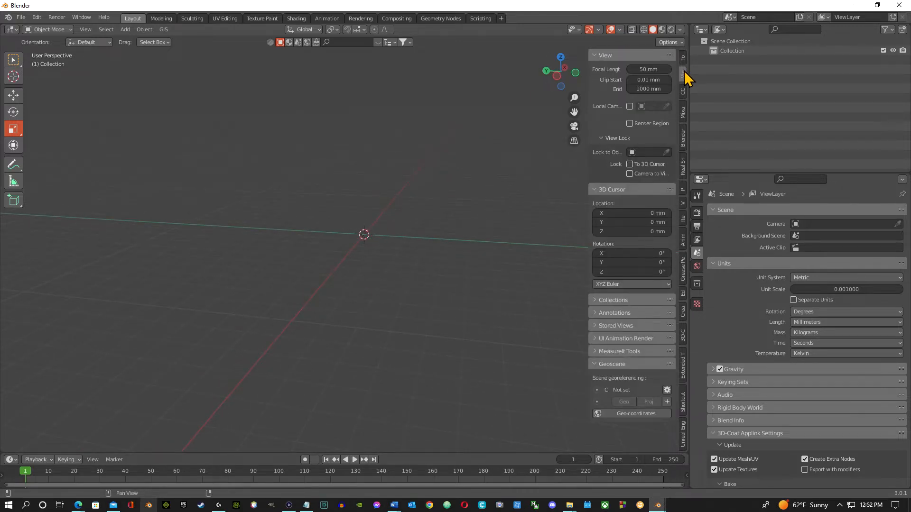
click(620, 30)
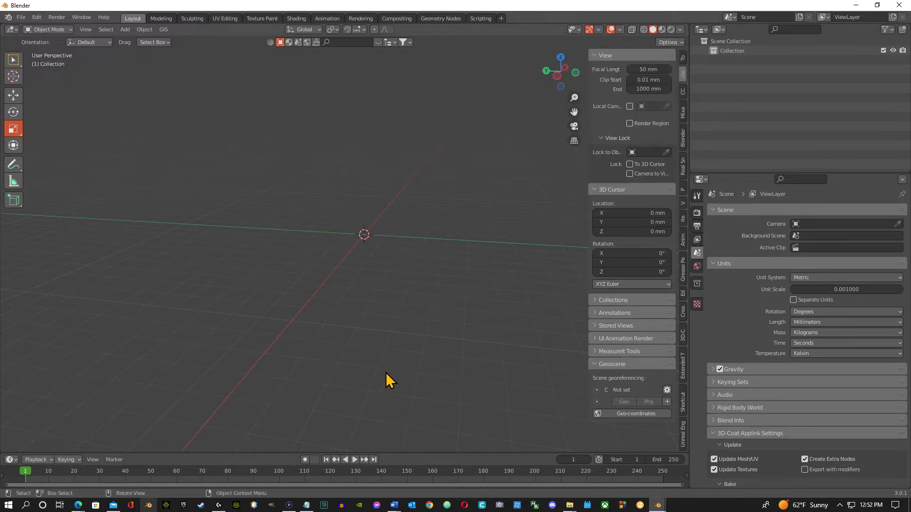
click(682, 91)
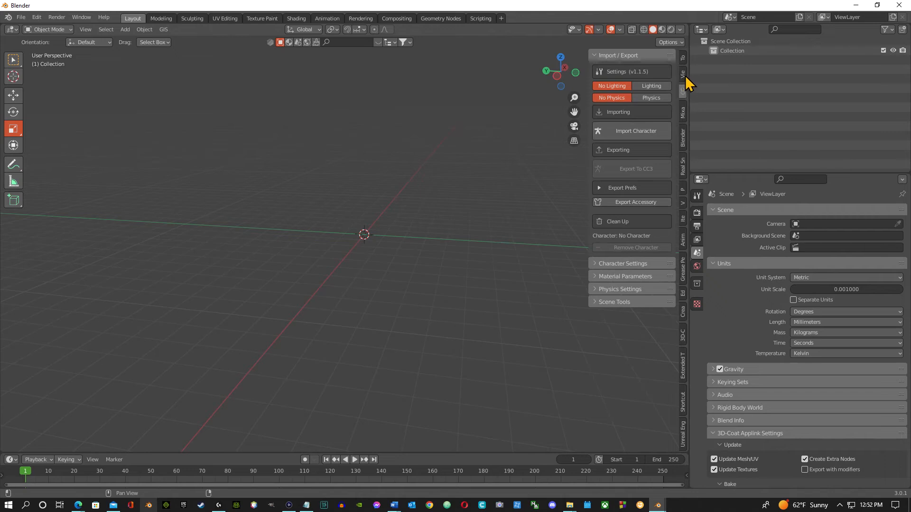
click(683, 75)
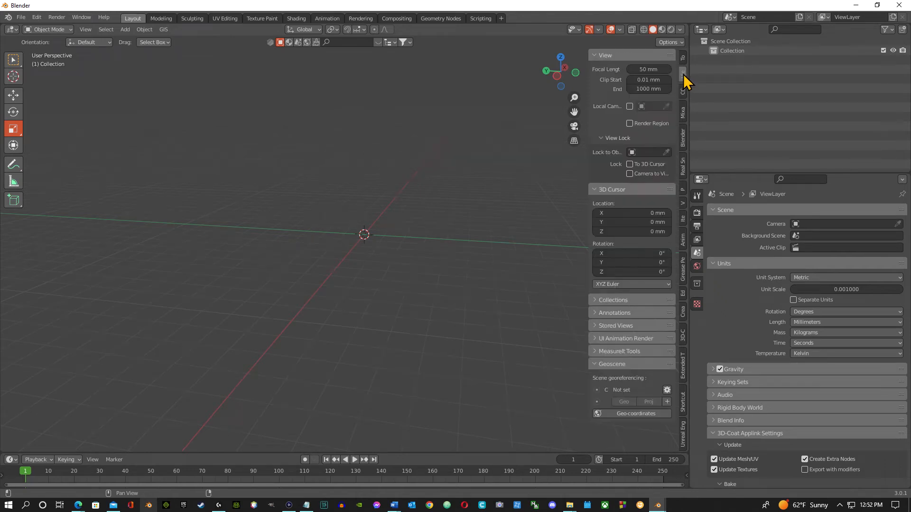
click(646, 90)
key(BackSpace)
key(BackSpace)
key(BackSpace)
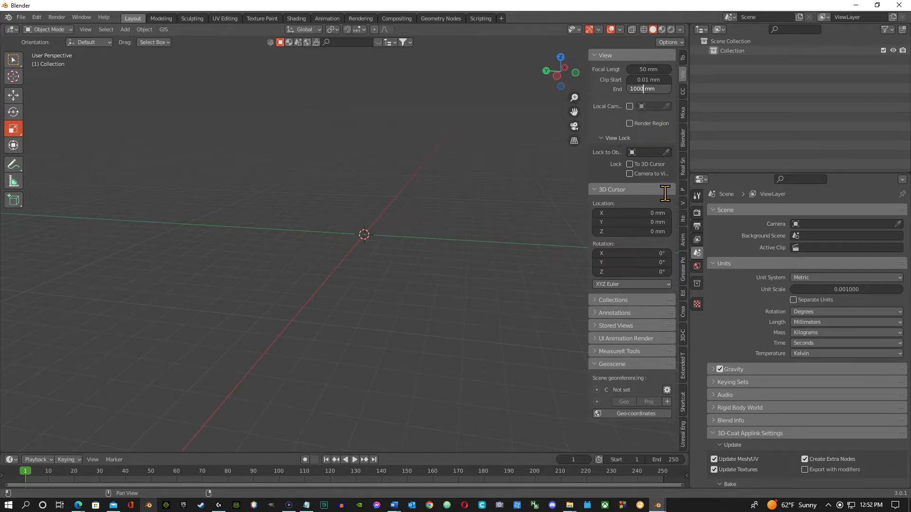
text(0000)
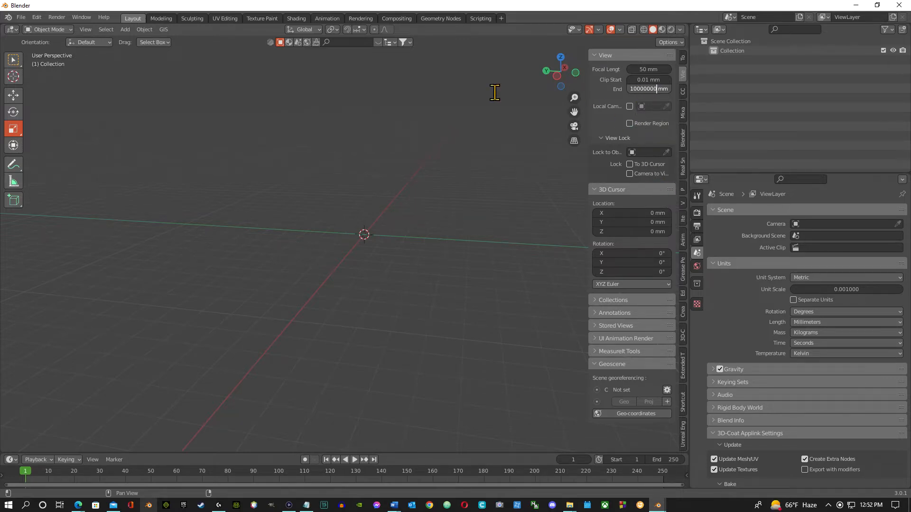
key(Return)
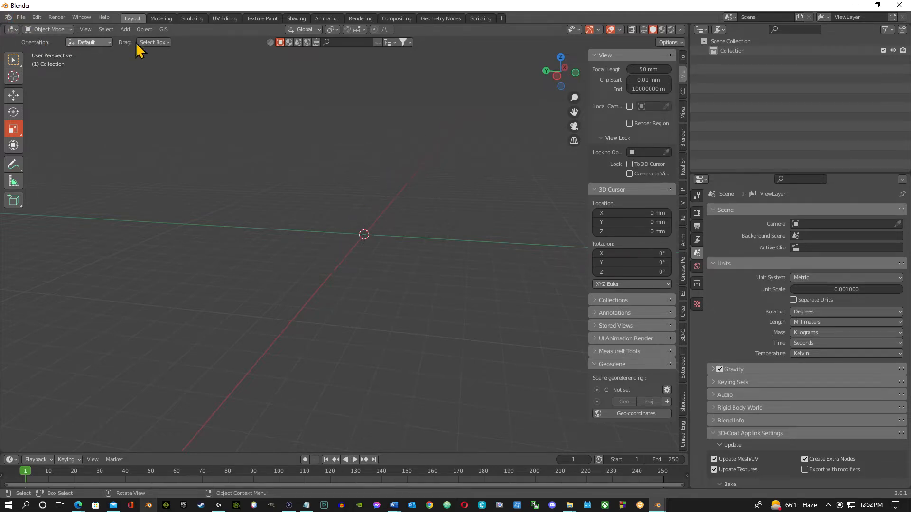
Add a Monkey mesh to the scene.
click(127, 29)
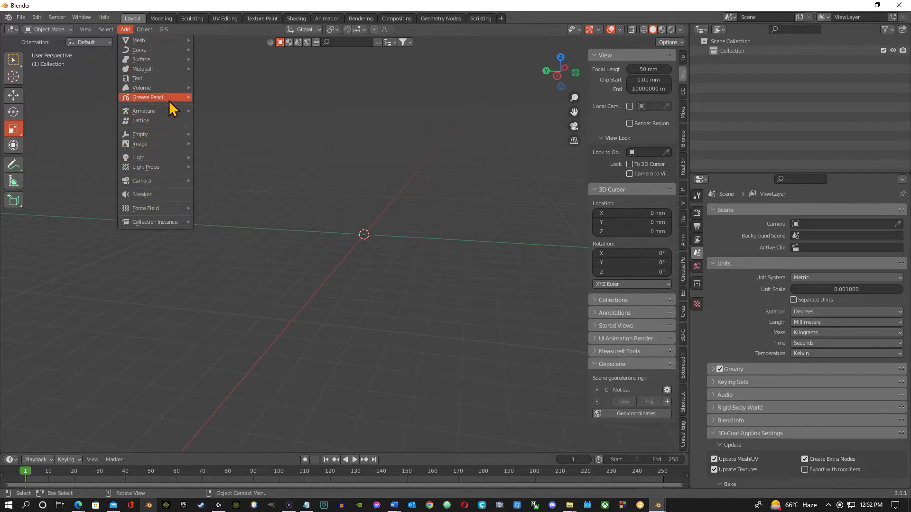
mouse_move(158, 42)
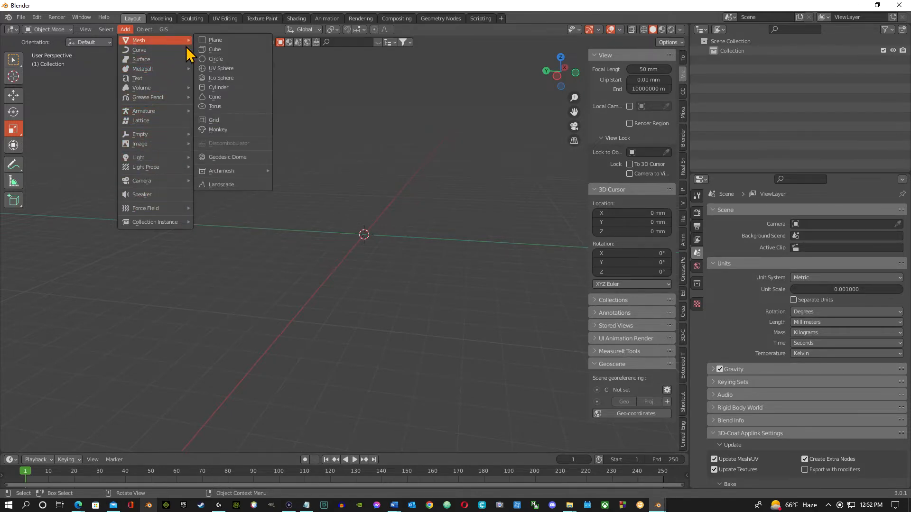
click(218, 131)
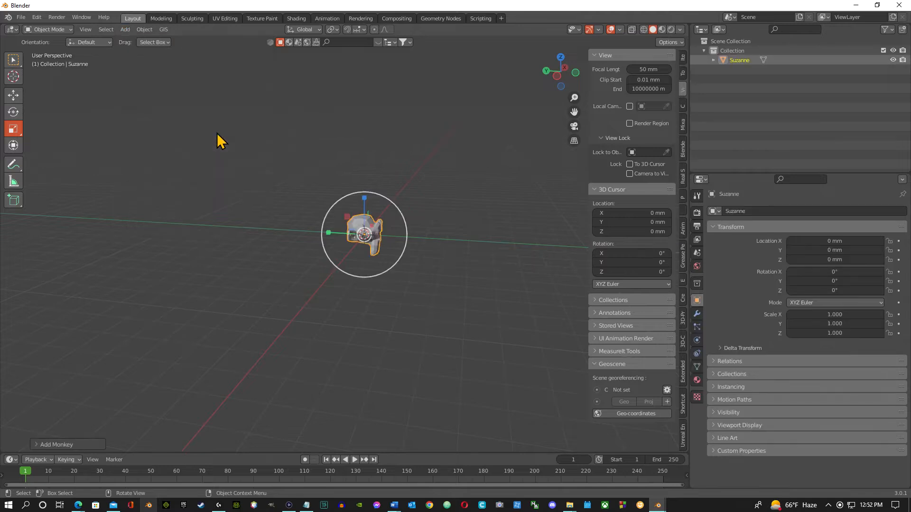
Set the monkey's scale to 10 on the X, Y and Z axes.
click(844, 314)
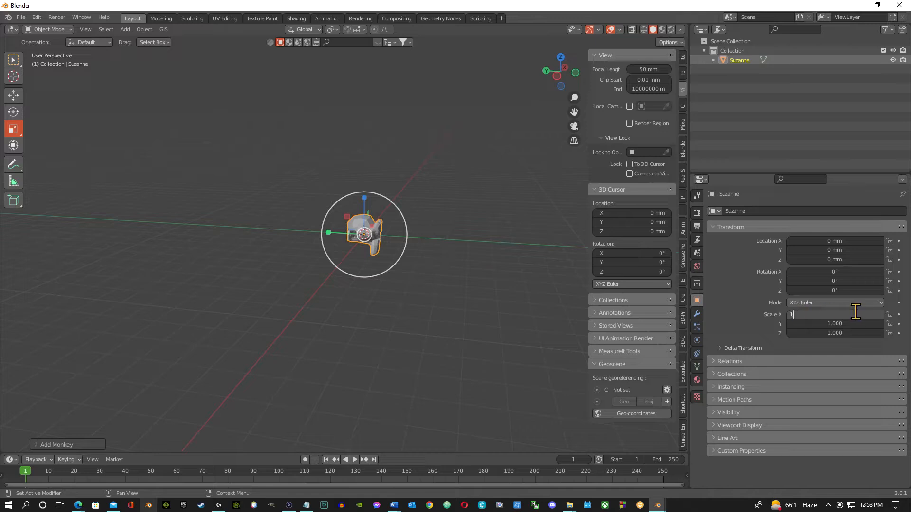
text(10)
key(Return)
click(843, 324)
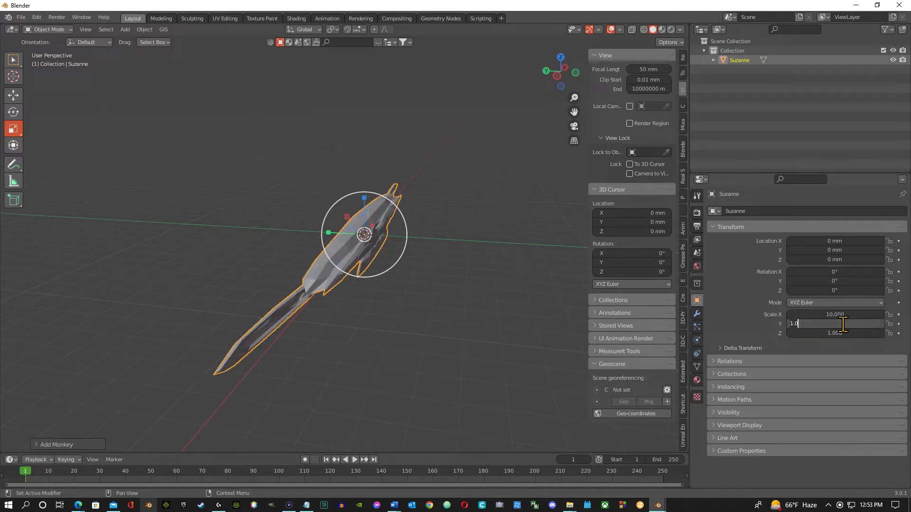
text(10)
key(Return)
click(839, 333)
key(Return)
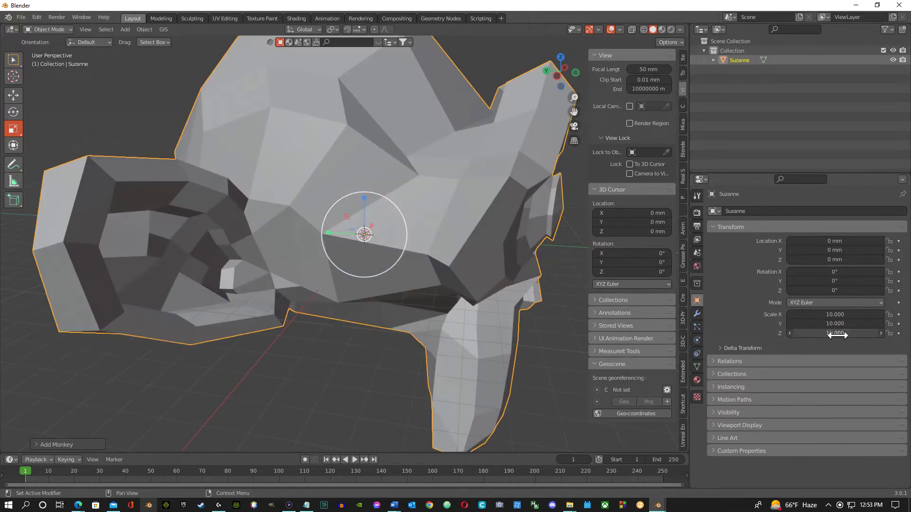
In Edit Mode with edge selection, select the middle edge under the monkey's chin and snap the 3D cursor to it.
middle_drag(261, 213, 284, 224)
scroll(286, 224, down, 3)
middle_drag(446, 261, 327, 169)
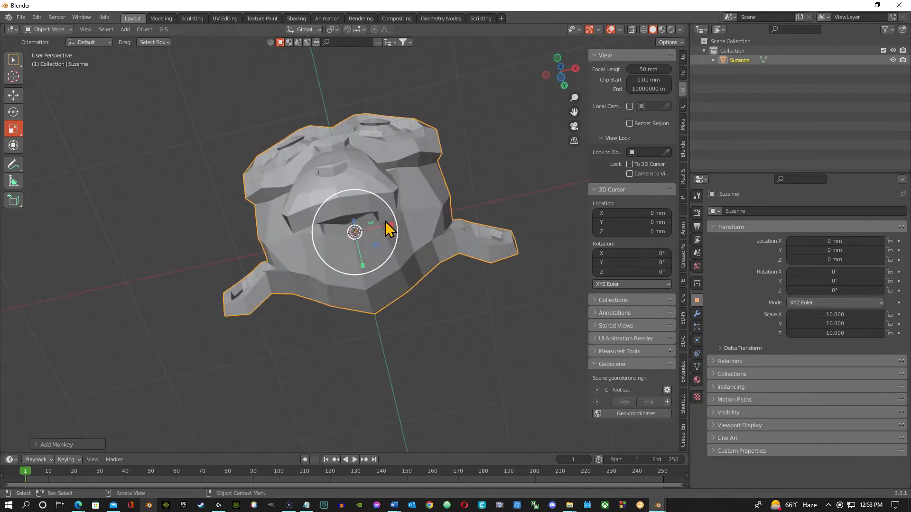
key(Tab)
middle_drag(389, 236, 350, 169)
key(3)
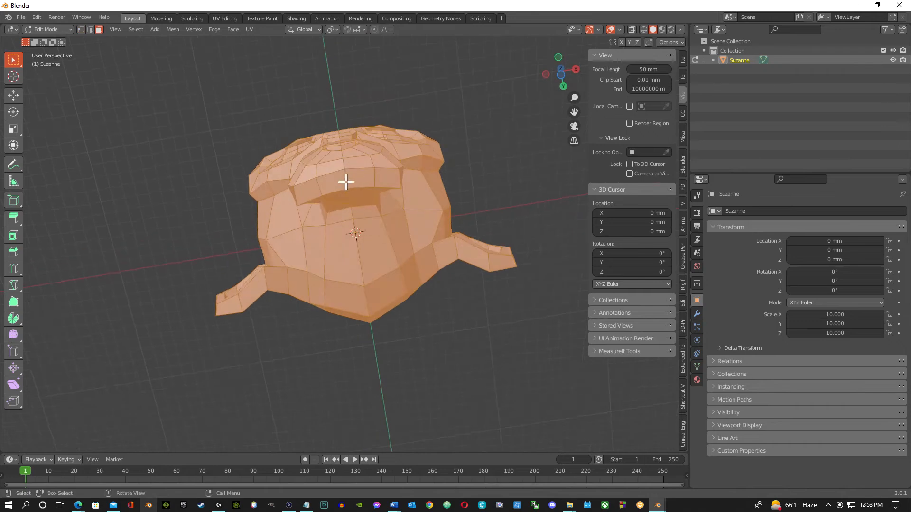
key(2)
key(alt+a)
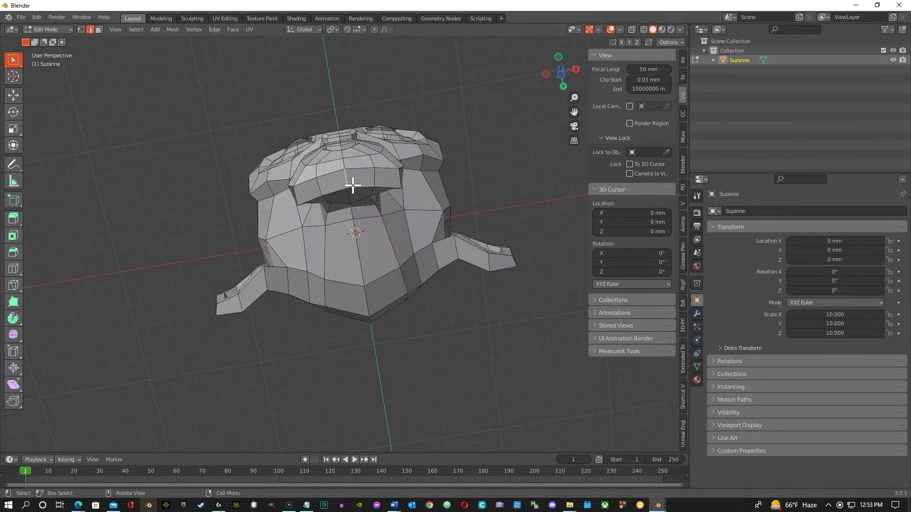
click(173, 30)
mouse_move(212, 67)
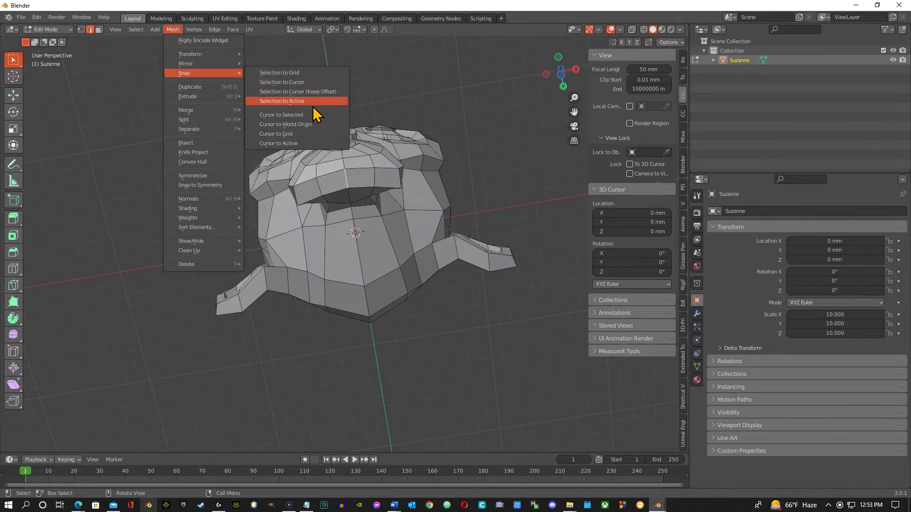
click(301, 116)
middle_drag(350, 195, 366, 250)
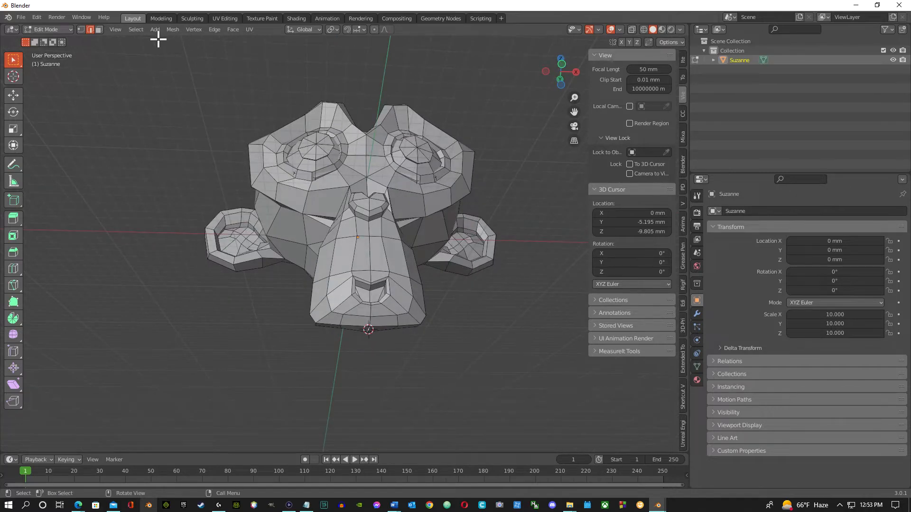
Return to Object Mode and set the monkey's origin to the 3D cursor.
key(Tab)
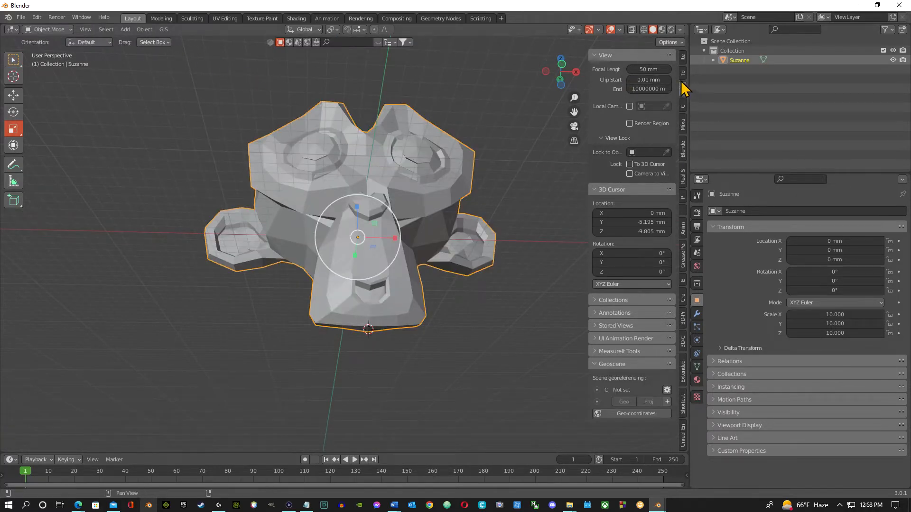
click(138, 31)
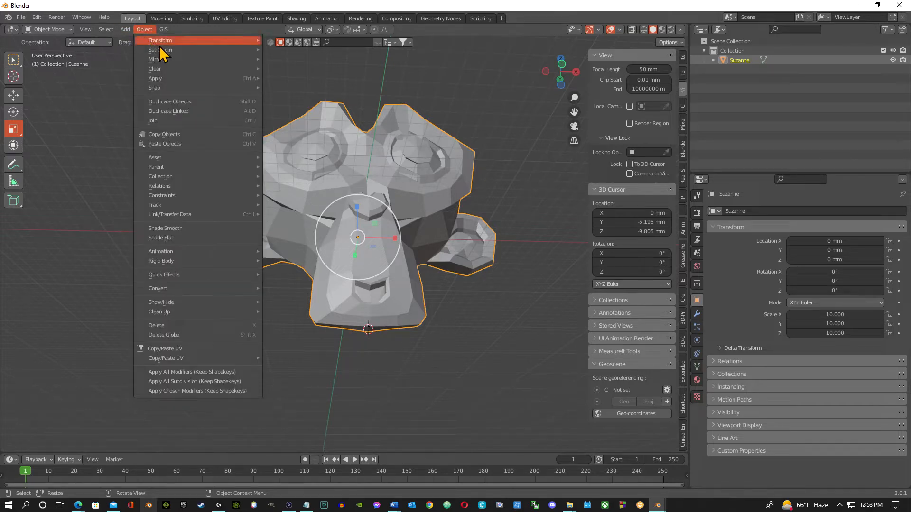
mouse_move(190, 87)
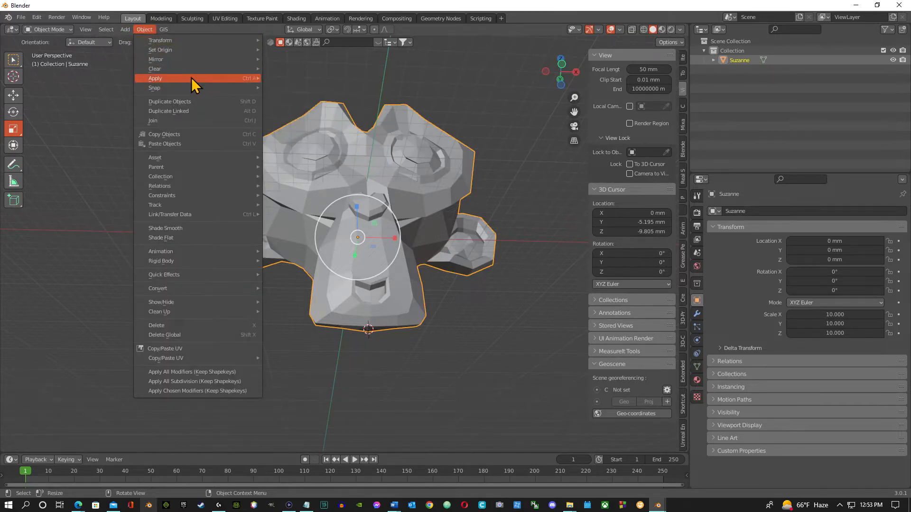
mouse_move(195, 50)
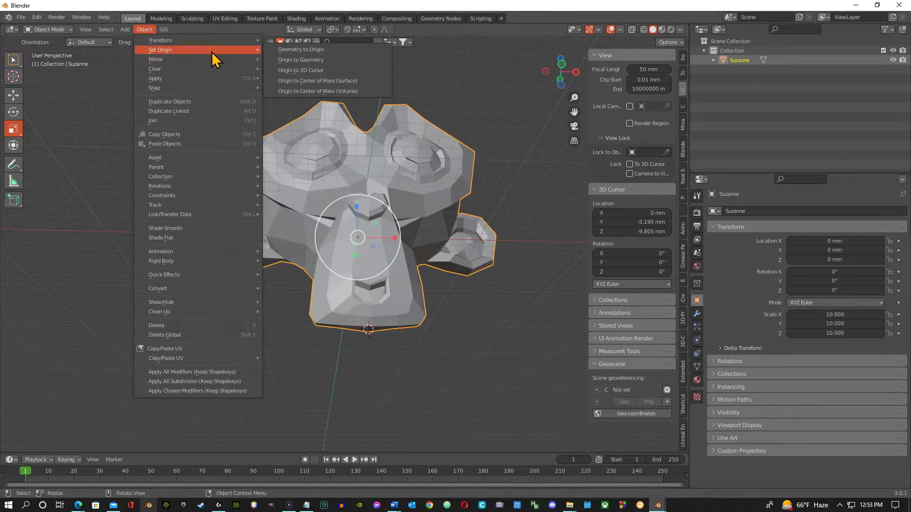
click(326, 72)
Set the monkey's Z and Y location to 0 mm so its chin rests on the grid origin.
middle_drag(412, 265, 420, 304)
double_click(842, 260)
text(0)
click(834, 249)
click(836, 250)
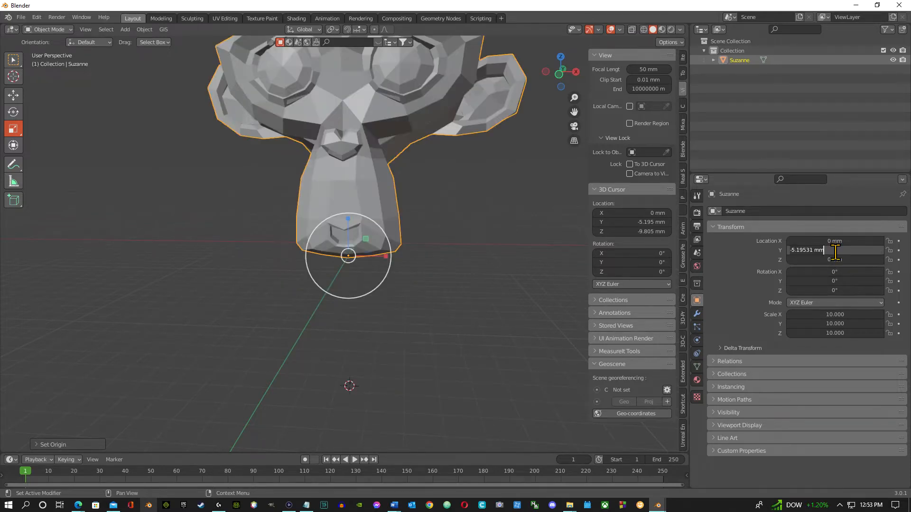
text(0)
key(Return)
Start the Shortcut VUr input display in the viewport and deselect the monkey.
middle_drag(352, 191, 352, 122)
middle_drag(359, 247, 450, 204)
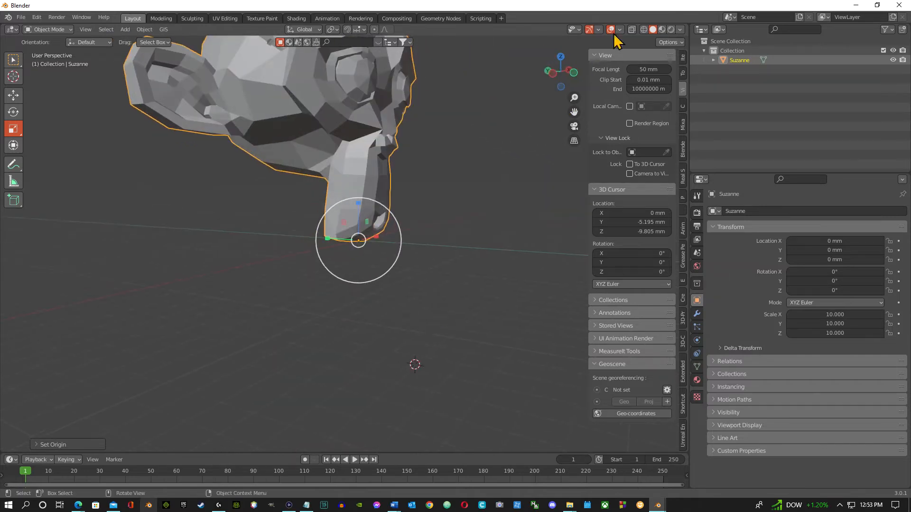
click(683, 403)
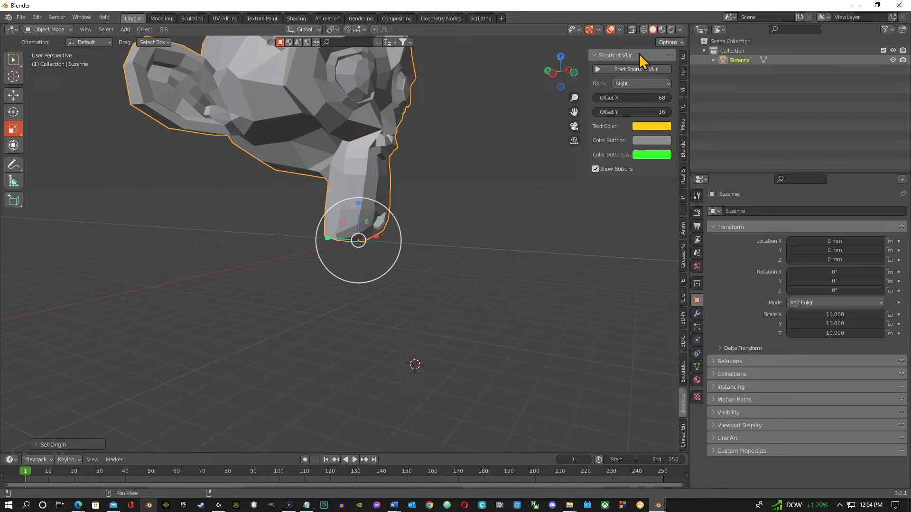
middle_click(574, 365)
click(575, 366)
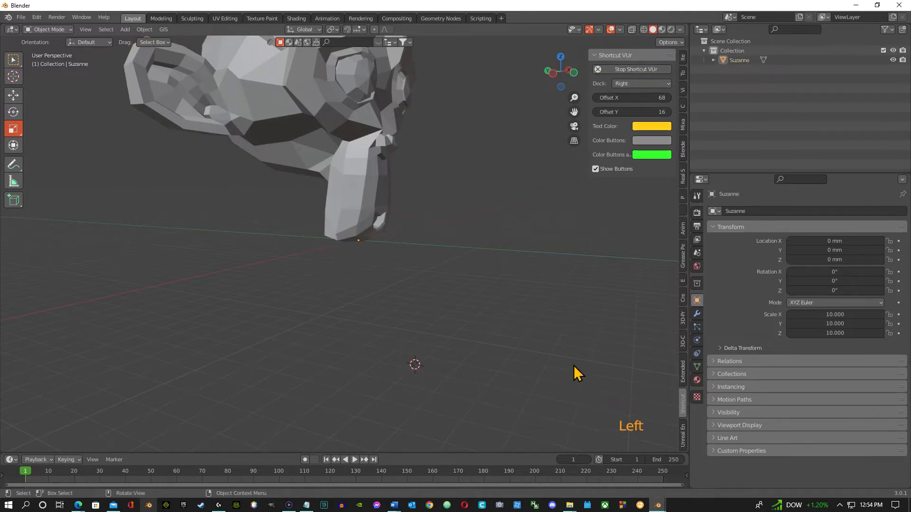
Select the monkey and apply smooth shading to its surface.
middle_drag(384, 204, 360, 102)
scroll(339, 227, down, 2)
right_click(359, 102)
right_click(365, 112)
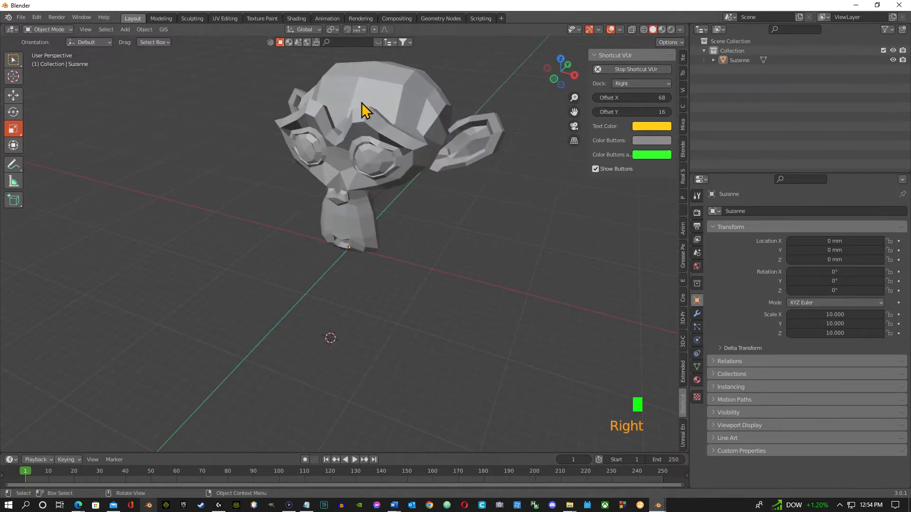
click(411, 132)
right_drag(407, 127, 409, 129)
middle_drag(365, 101, 444, 93)
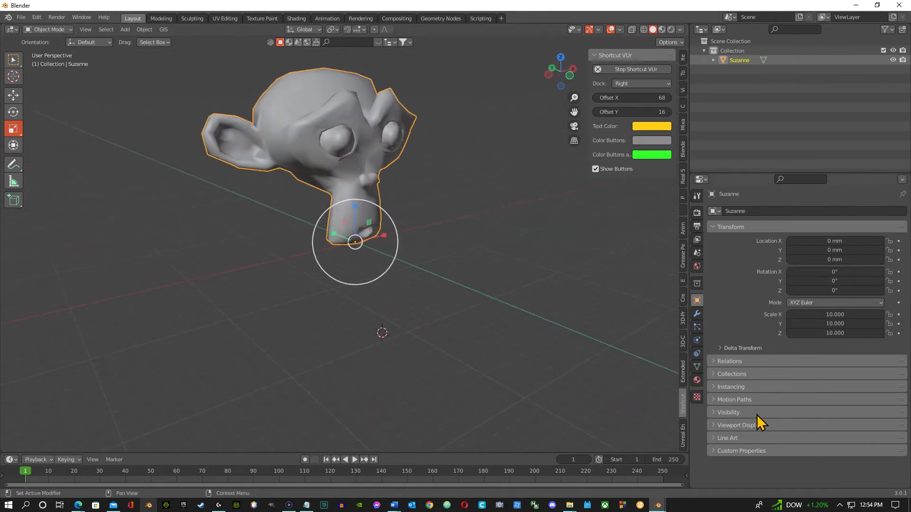
Add a Subdivision Surface modifier to the monkey and set its viewport level to 2.
click(697, 315)
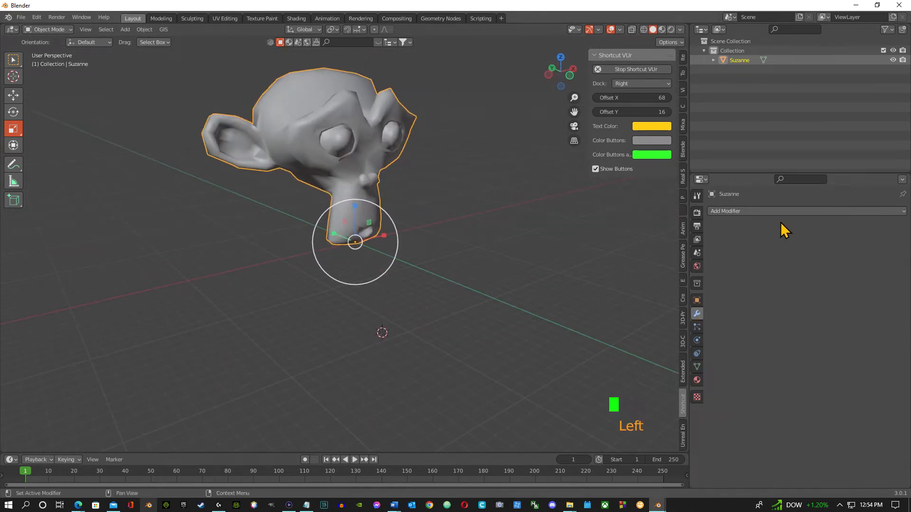
click(802, 212)
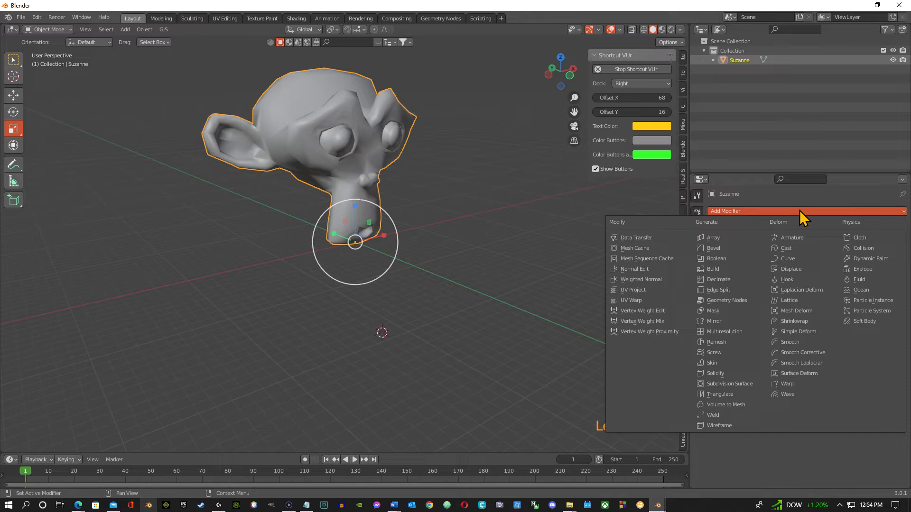
click(745, 385)
click(856, 254)
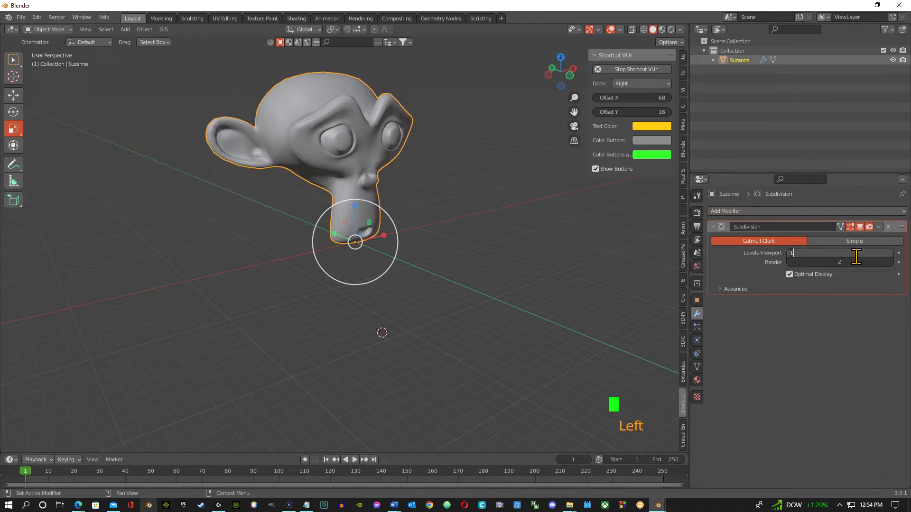
text(2)
key(Return)
middle_drag(199, 185, 238, 200)
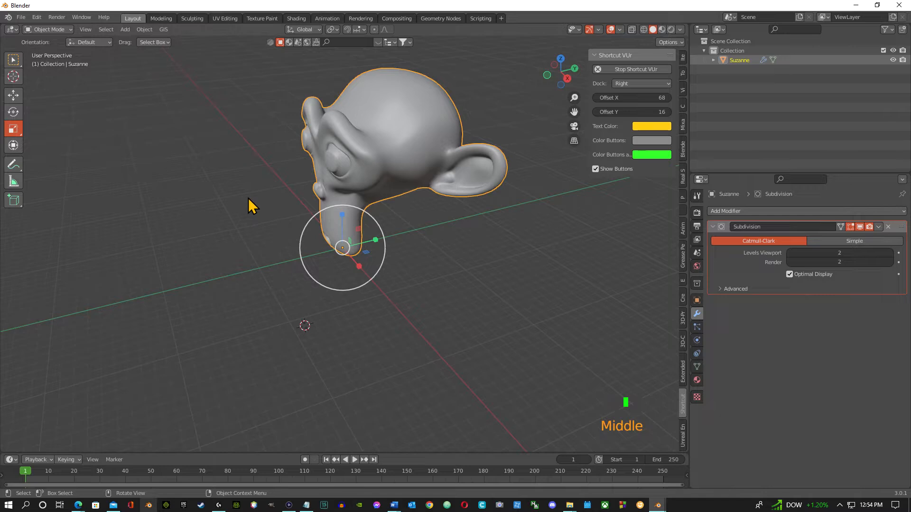
In Edit Mode with face selection, select the two adjacent faces on the underside of the back of the head.
key(Tab)
middle_drag(443, 223, 378, 185)
click(344, 189)
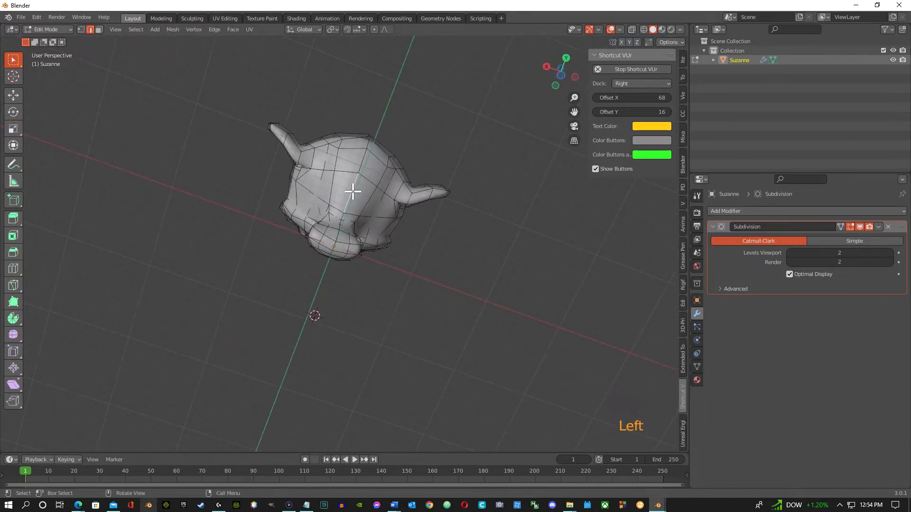
key(3)
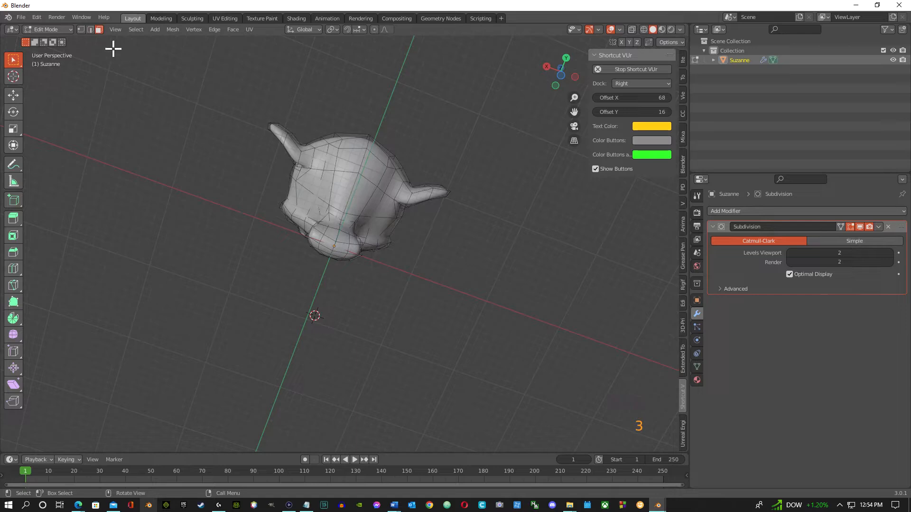
click(341, 194)
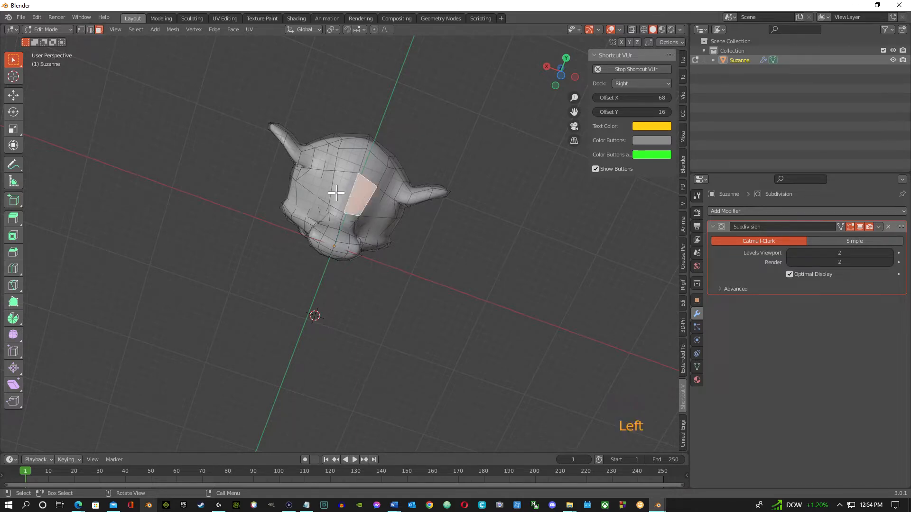
shift+click(337, 193)
middle_drag(315, 315, 298, 272)
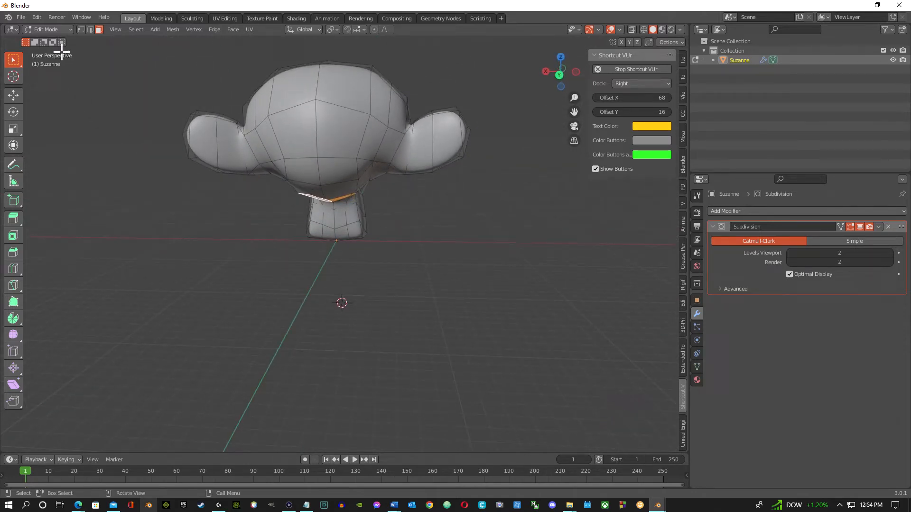
Extrude the two selected faces downward along the global Z axis to form a neck support.
key(e)
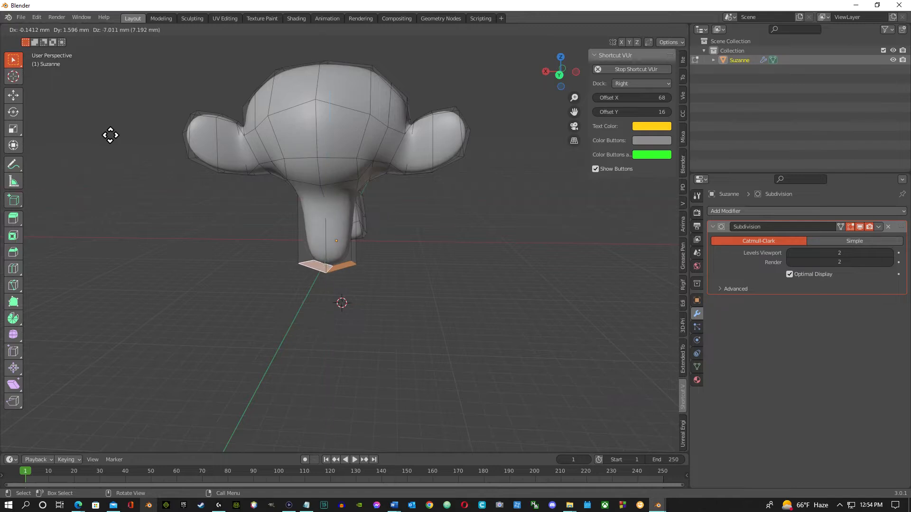
key(z)
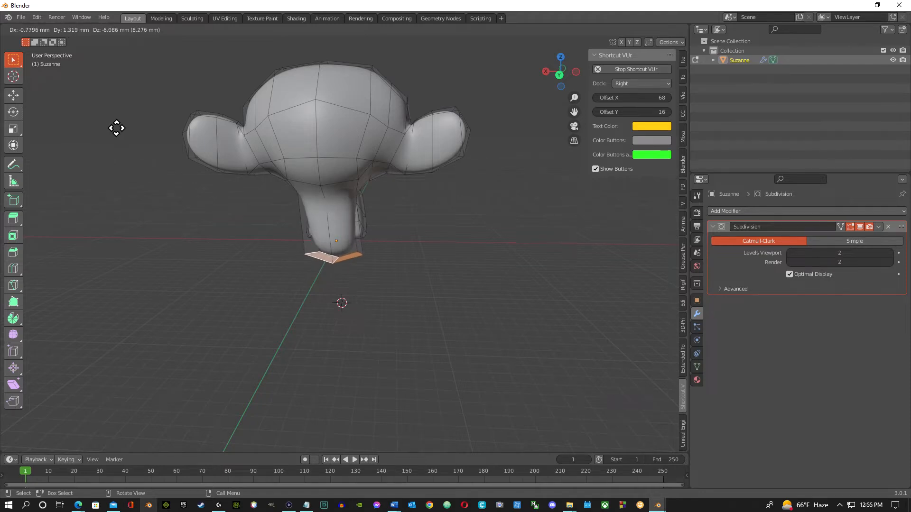
key(z)
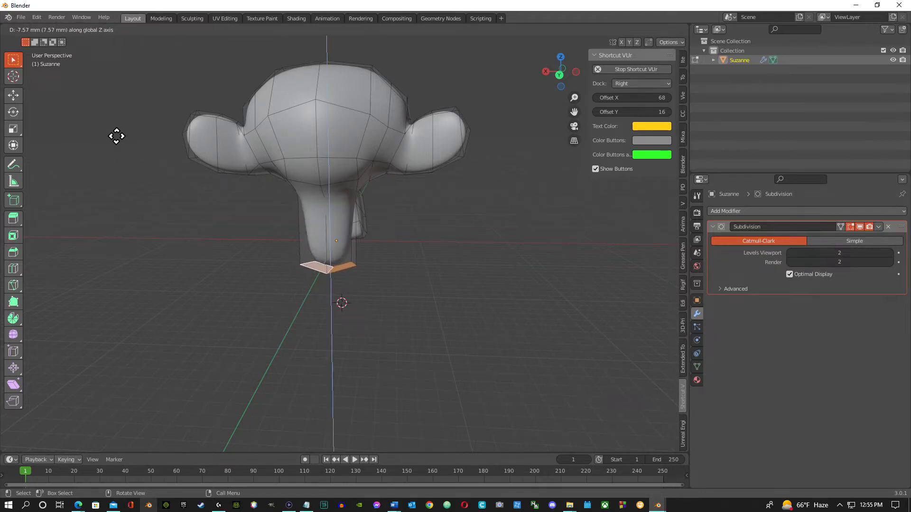
click(132, 144)
middle_drag(146, 209, 275, 221)
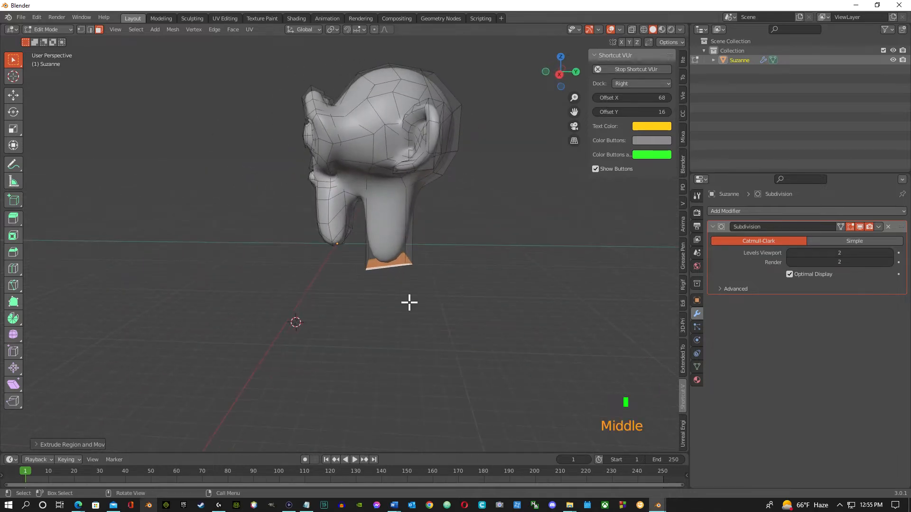
Move the neck's end faces up along Z until they sit at ground level beside the chin.
key(g)
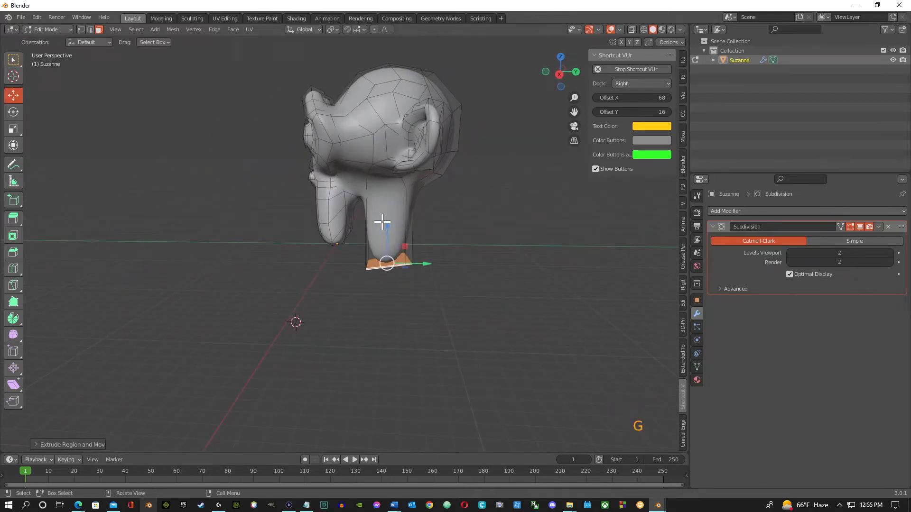
drag(388, 226, 391, 209)
middle_click(393, 246)
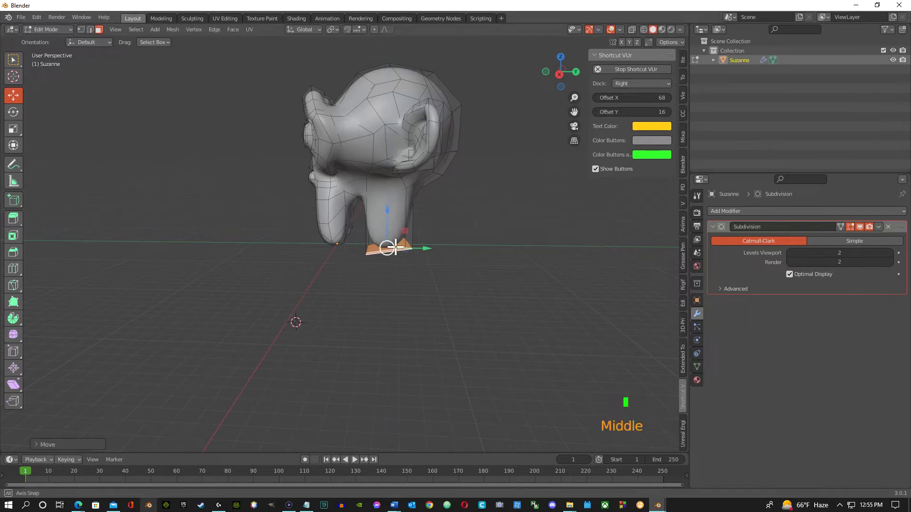
scroll(394, 246, up, 3)
scroll(396, 249, up, 1)
middle_click(396, 250)
mouse_move(396, 250)
middle_down()
mouse_move(423, 242)
mouse_move(397, 239)
middle_up()
drag(455, 211, 453, 202)
Rotate the neck's end faces about the X axis so the base lies roughly parallel to the ground.
middle_drag(403, 226, 235, 187)
key(shift+space)
key(r)
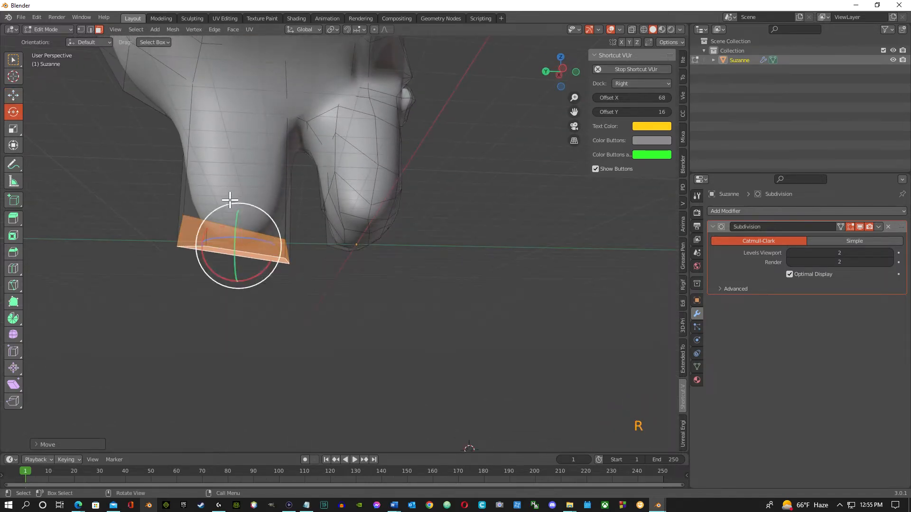
drag(204, 255, 212, 260)
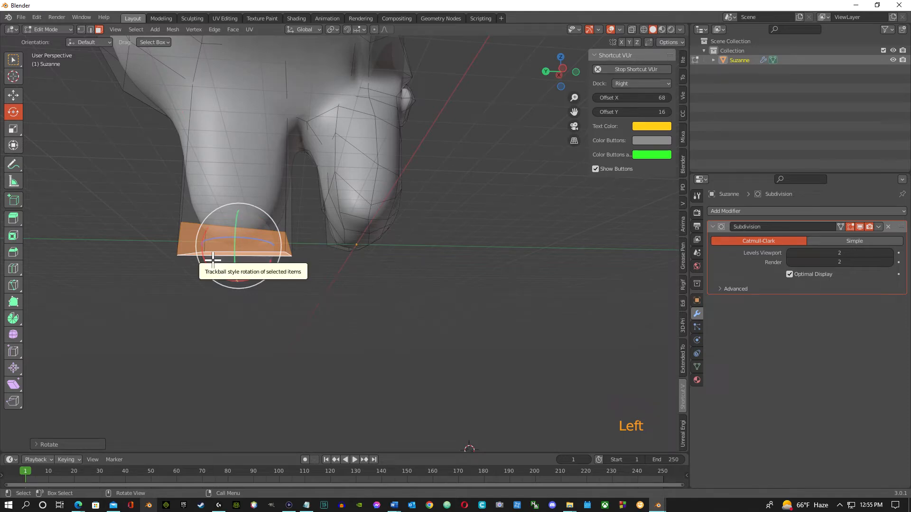
Select the faces on the front of the monkey's nose and extrude them slightly outward.
scroll(362, 86, down, 4)
middle_drag(370, 138, 381, 179)
click(352, 169)
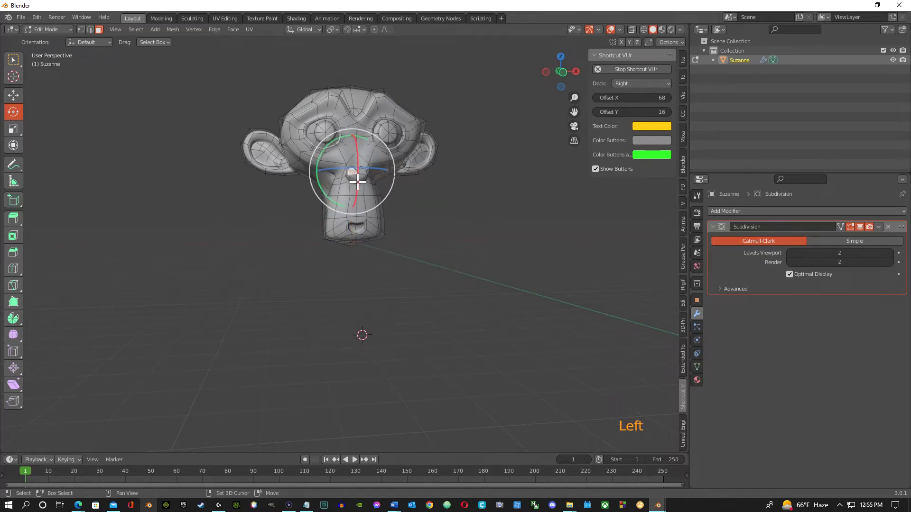
shift+click(357, 178)
shift+click(348, 178)
shift+click(355, 180)
middle_drag(355, 179, 403, 205)
key(e)
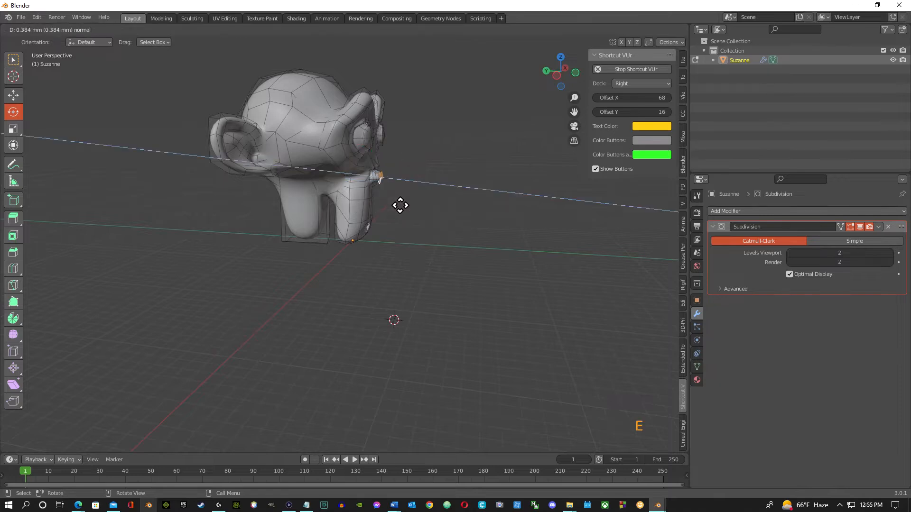
click(402, 201)
Select the full set of faces across the underside of the monkey's chin.
middle_drag(402, 201, 356, 223)
click(354, 229)
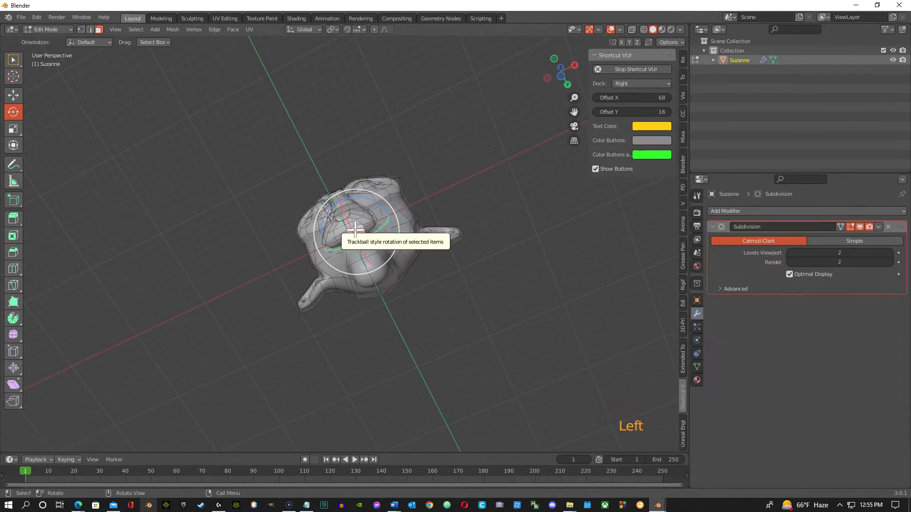
ctrl+click(331, 239)
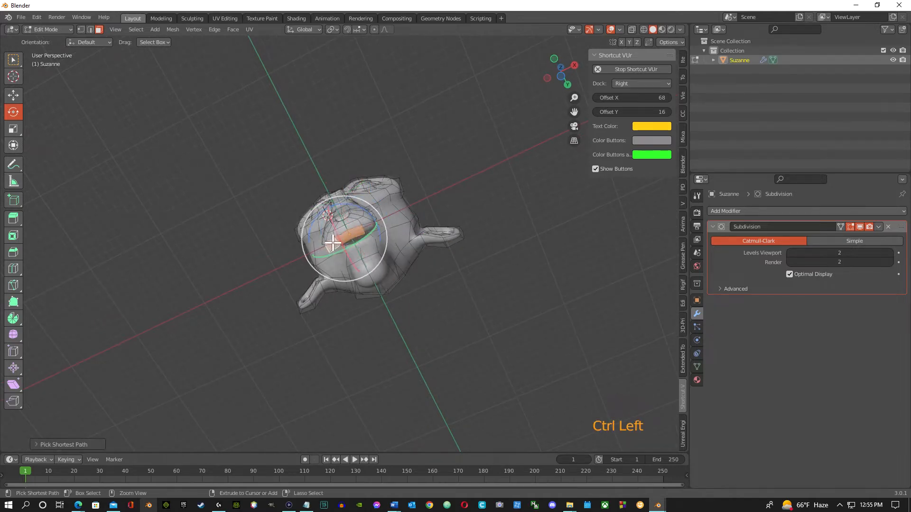
ctrl+click(331, 237)
ctrl+click(366, 222)
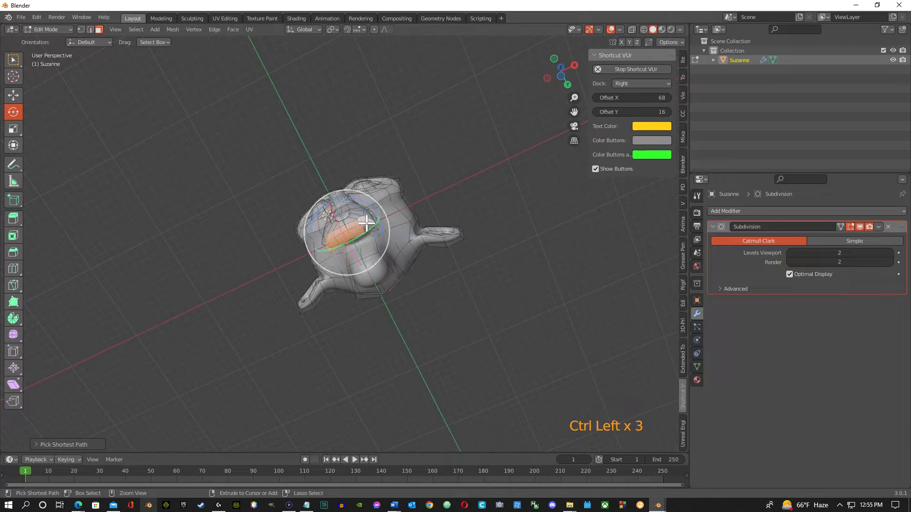
Scale the selected chin faces up slightly to widen the base of the chin.
middle_drag(405, 238, 372, 260)
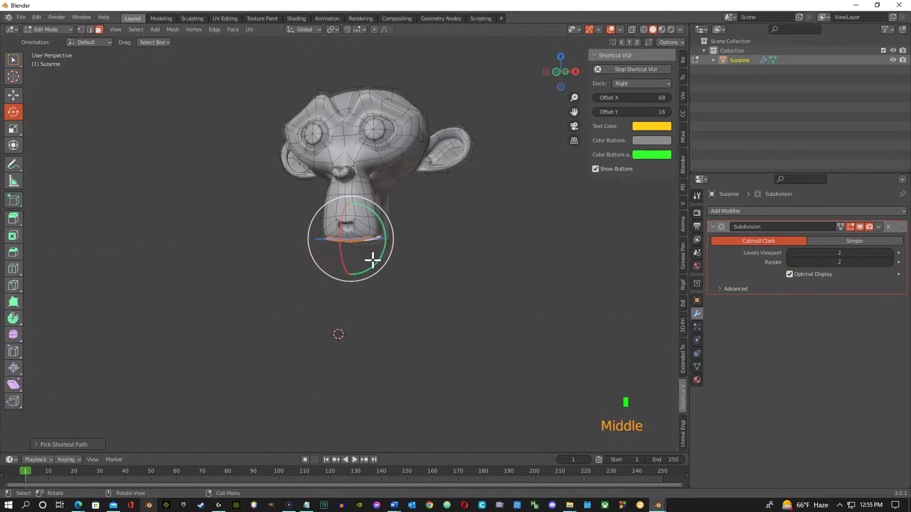
key(s)
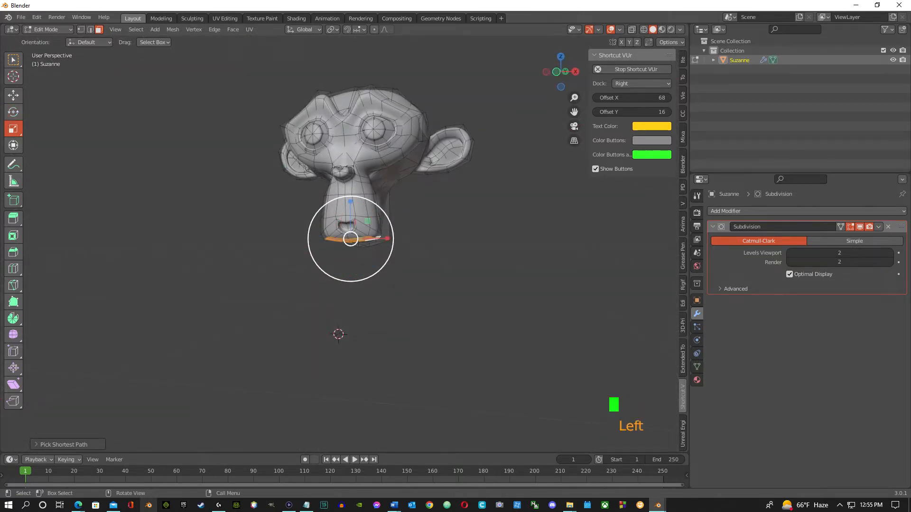
drag(375, 259, 381, 264)
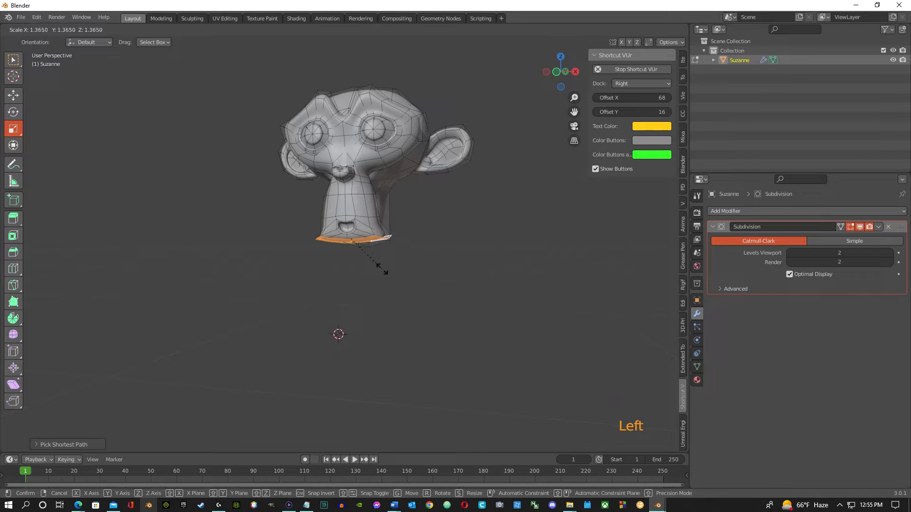
drag(372, 269, 365, 271)
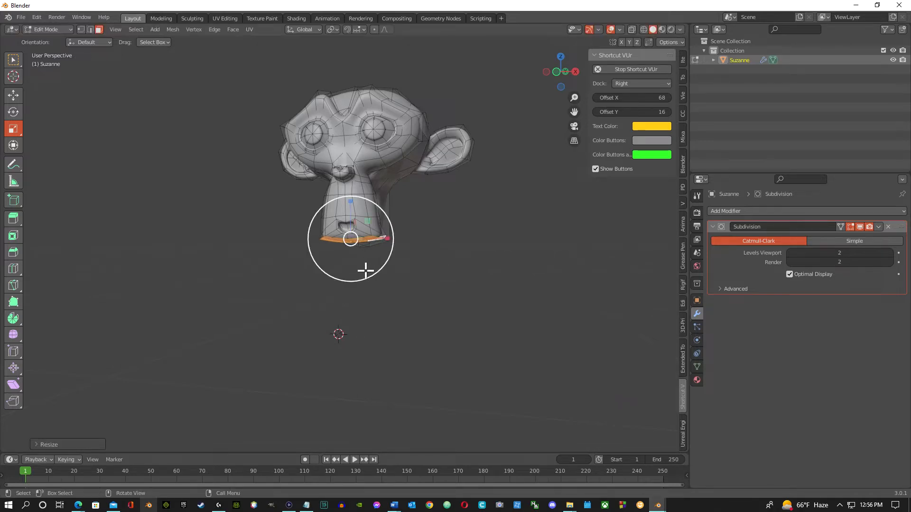
Extrude the widened chin faces slightly downward to thicken the base, and clear the selection.
key(e)
click(353, 263)
drag(352, 265, 355, 290)
middle_drag(355, 290, 429, 287)
click(432, 282)
Return to Object Mode and add a text object to the scene at the 3D cursor.
middle_drag(472, 220, 474, 362)
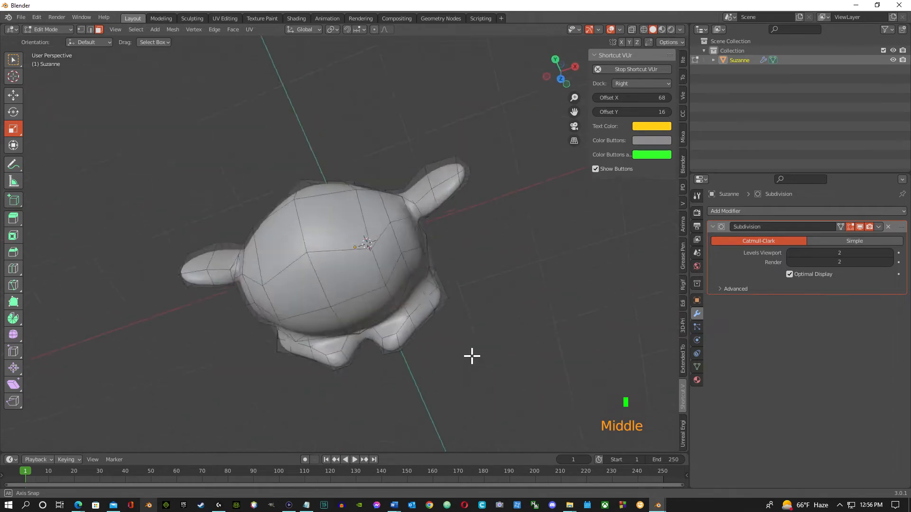
scroll(335, 239, up, 2)
scroll(333, 259, down, 4)
scroll(333, 254, up, 2)
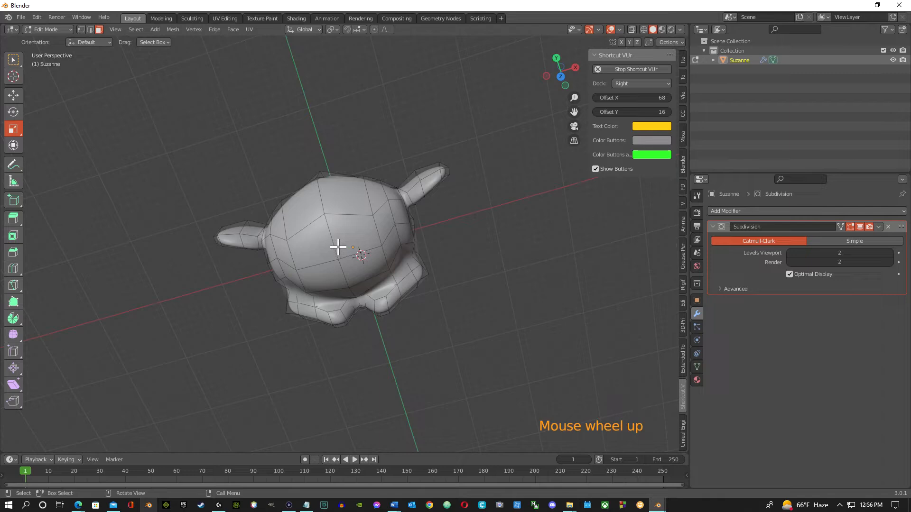
key(Tab)
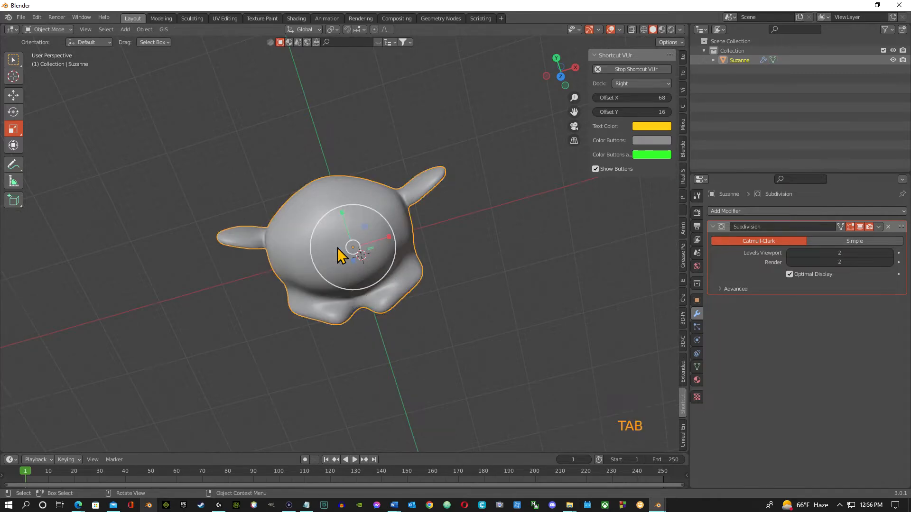
key(shift+a)
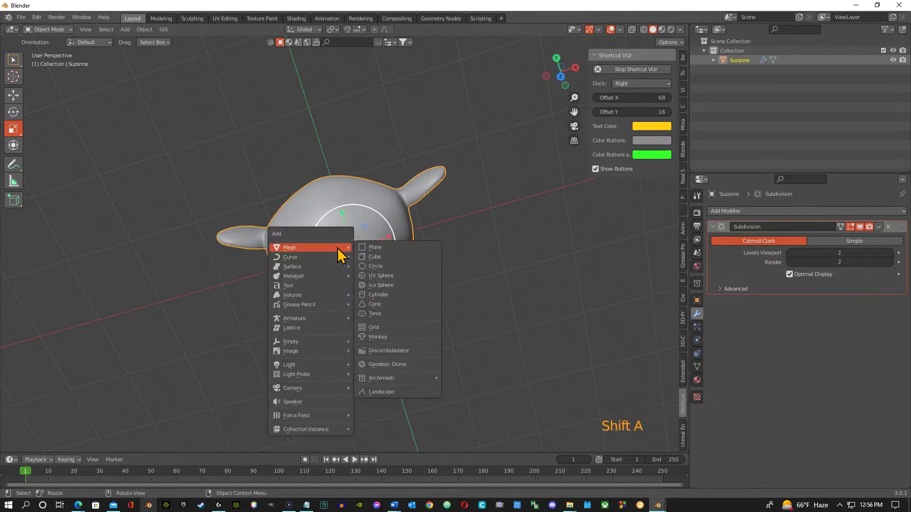
click(328, 285)
middle_drag(366, 280, 16, 175)
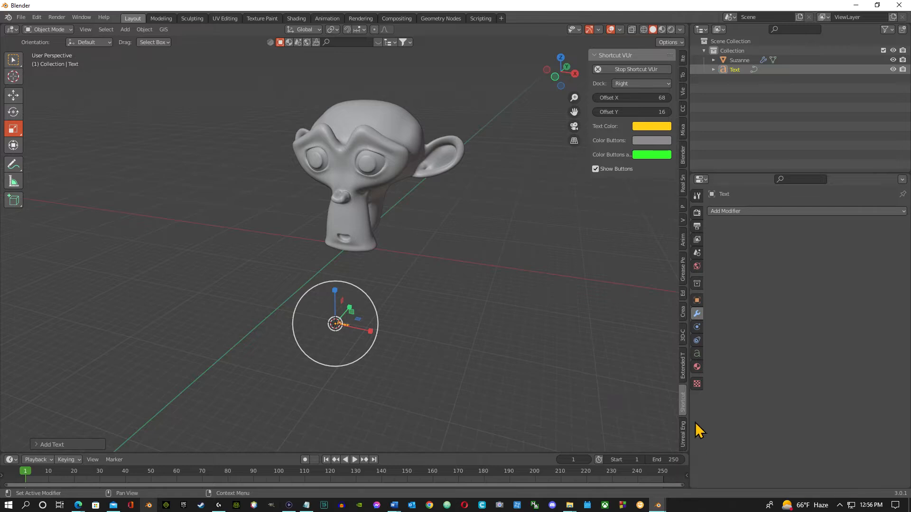
Set the text object's scale to 8 on the X, Y and Z axes.
click(697, 300)
click(697, 300)
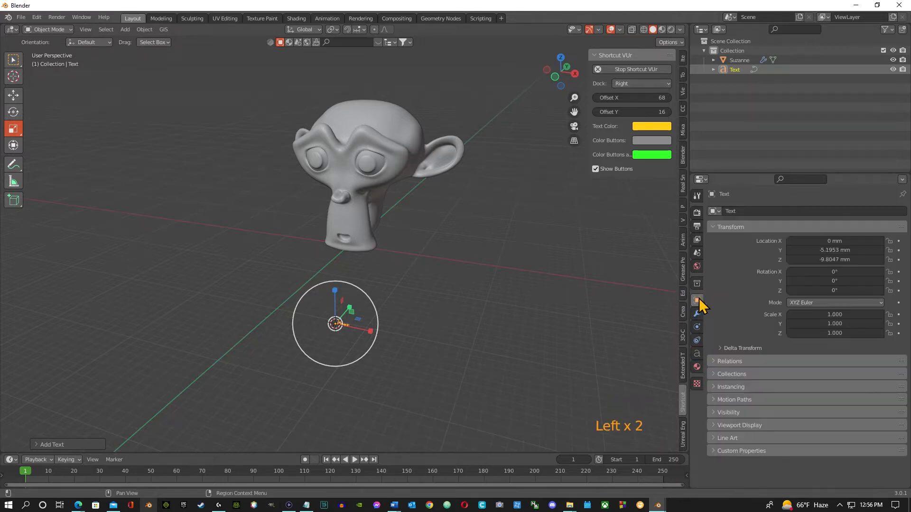
click(837, 314)
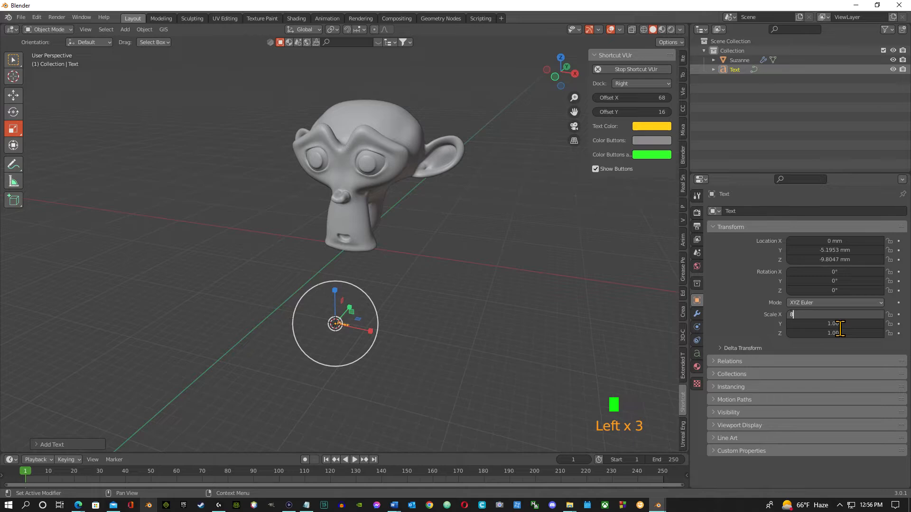
key(Tab)
text(8)
key(Tab)
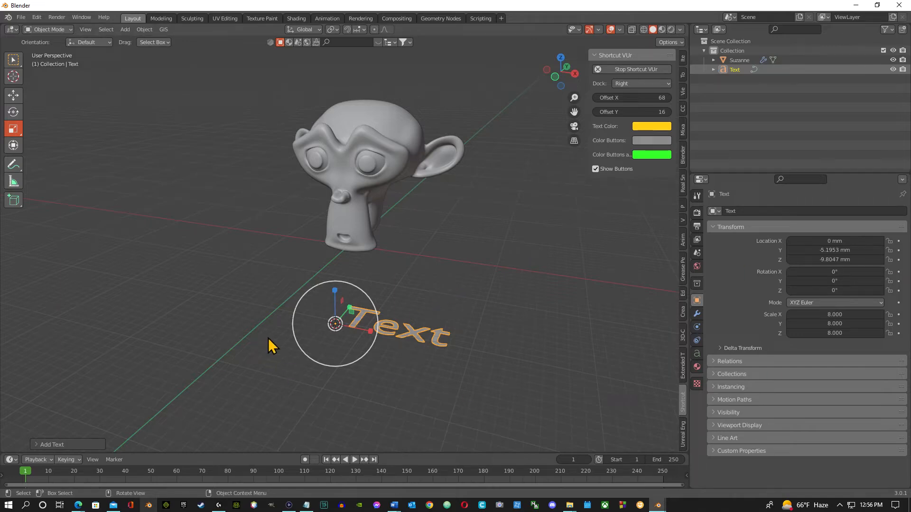
key(r)
click(330, 316)
key(ctrl+z)
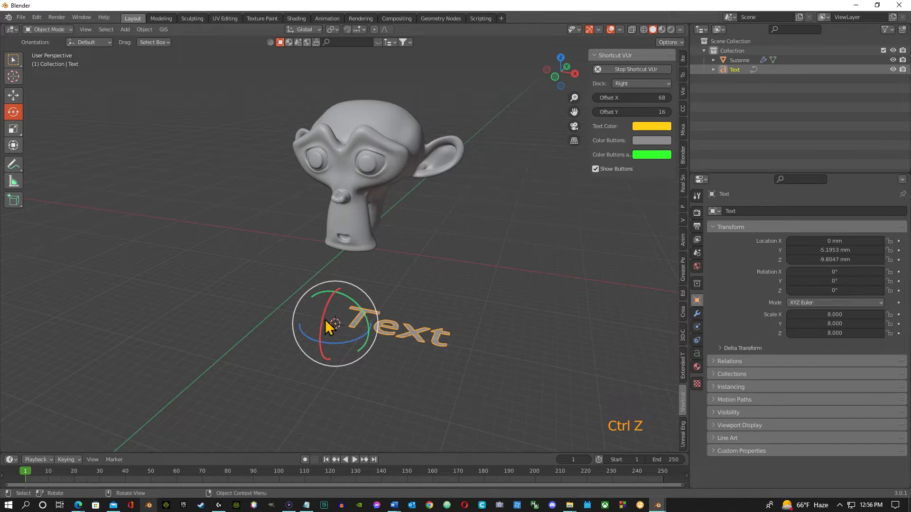
Move the text object up and back onto the top of the monkey's head.
key(g)
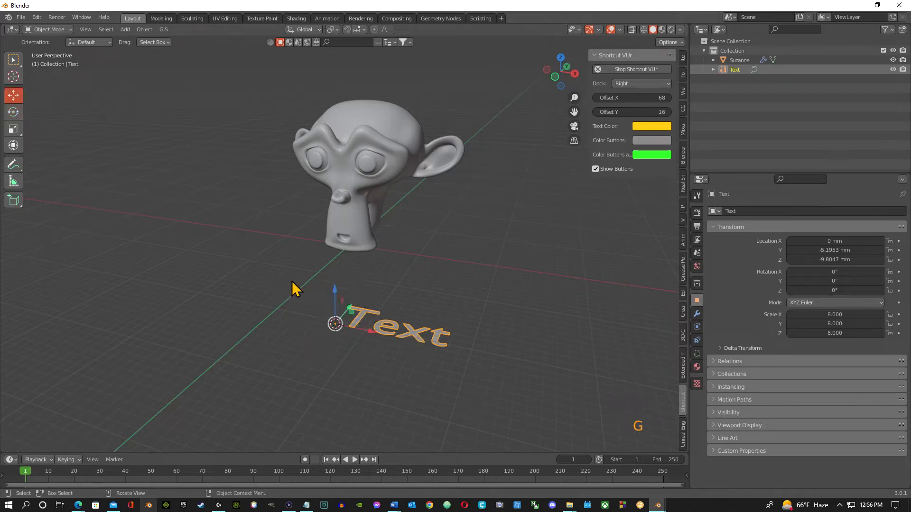
drag(339, 294, 326, 96)
middle_drag(325, 96, 400, 173)
drag(387, 122, 279, 162)
middle_drag(388, 164, 385, 193)
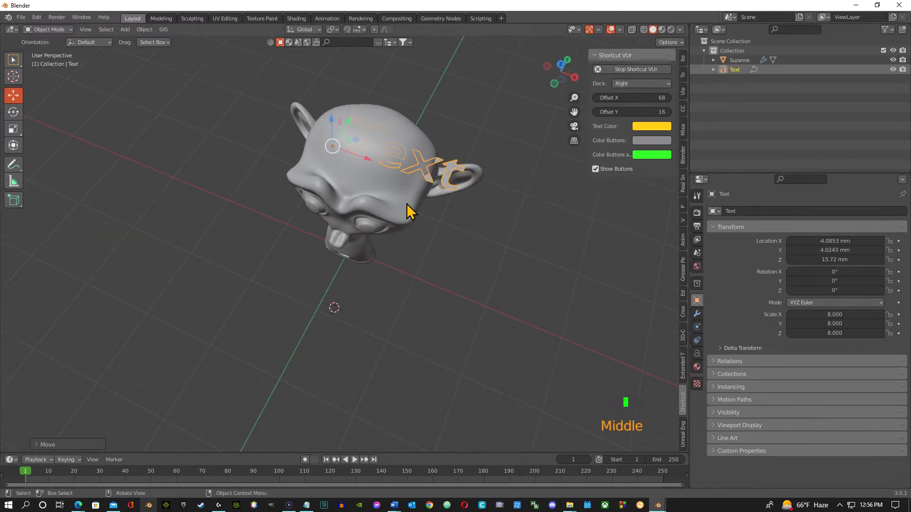
Replace the default wording of the text object with a capital "G".
key(Tab)
key(BackSpace)
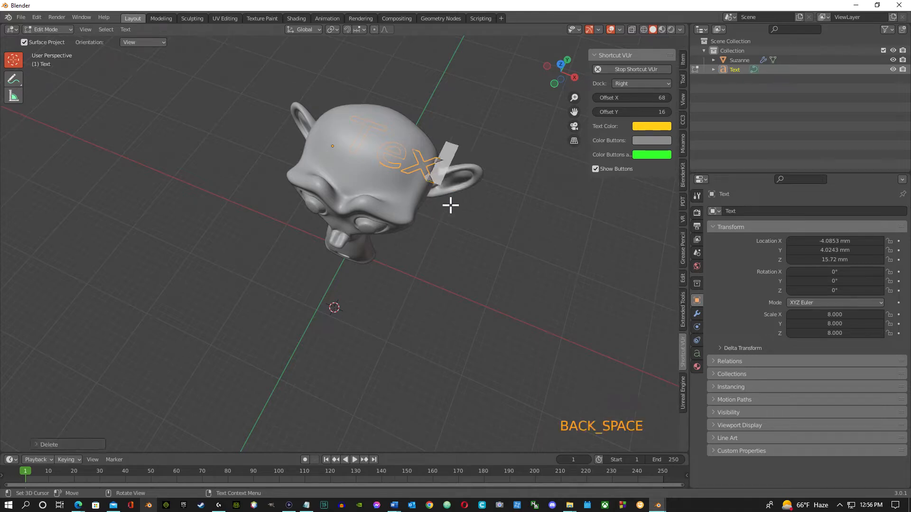
key(BackSpace)
key(BackSpace)
key(BackSpace)
key(BackSpace)
key(BackSpace)
key(BackSpace)
key(BackSpace)
key(BackSpace)
key(BackSpace)
key(BackSpace)
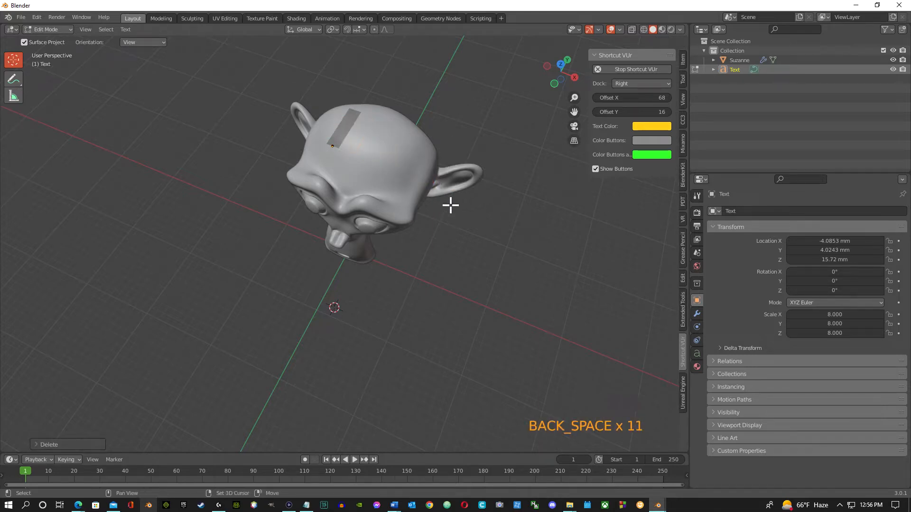
key(shift+g)
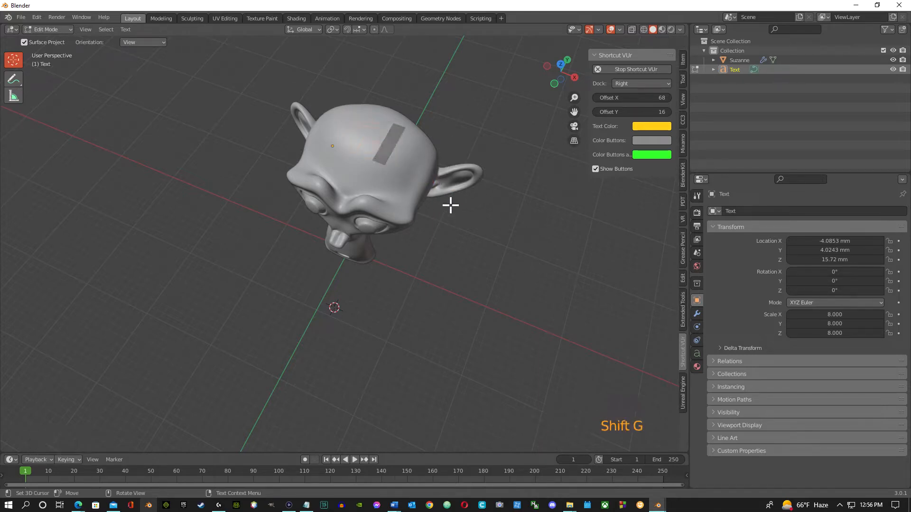
Give the letter G an extrusion of about 0.081 mm in its geometry settings and set its offset to 0.
click(697, 353)
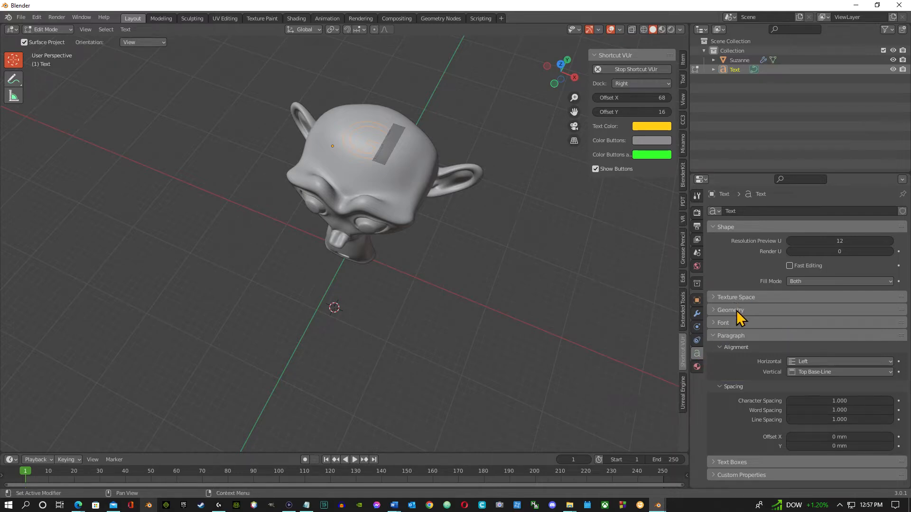
click(714, 311)
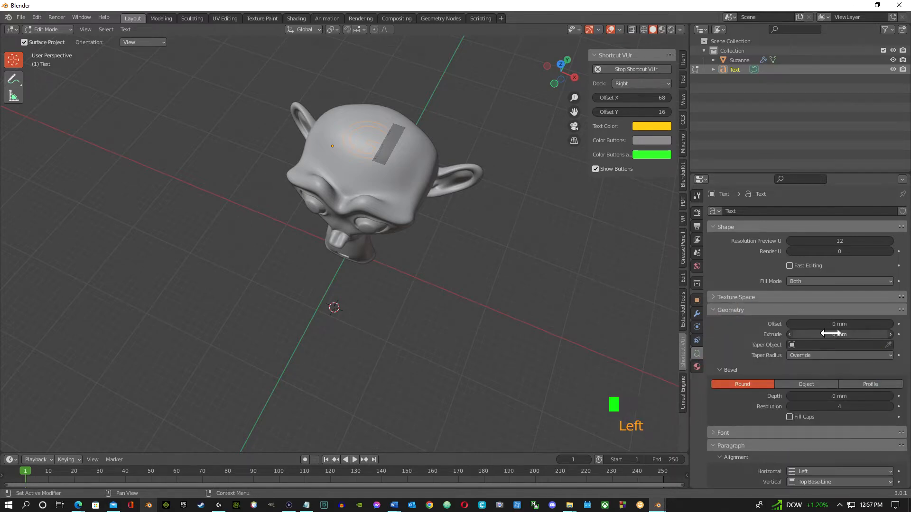
drag(839, 325, 841, 325)
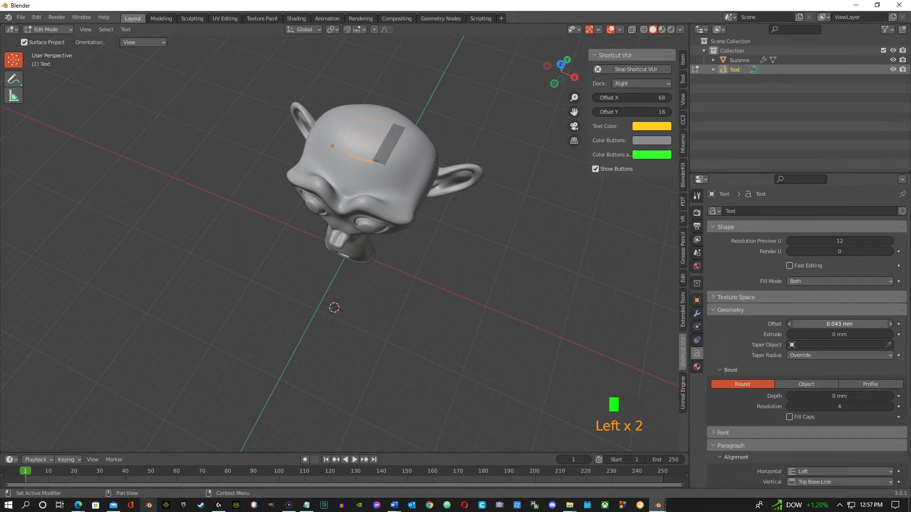
click(842, 324)
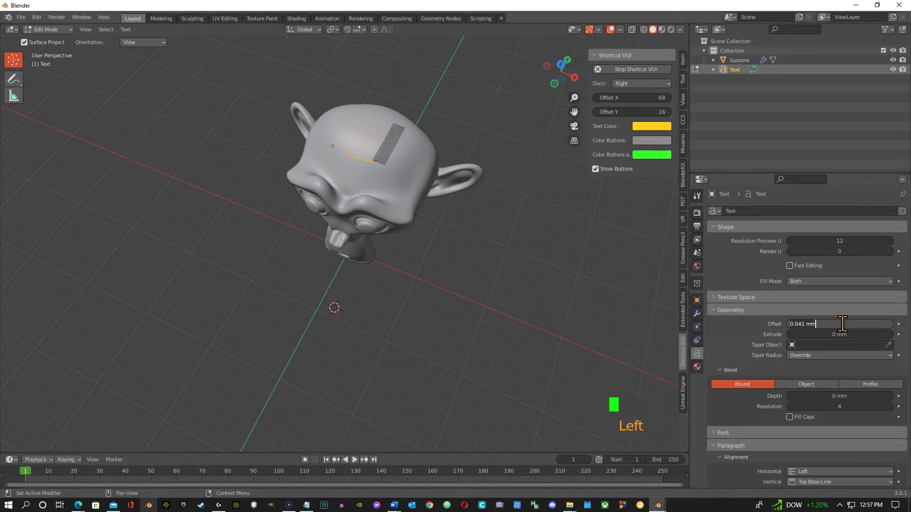
text(0)
key(Return)
click(840, 334)
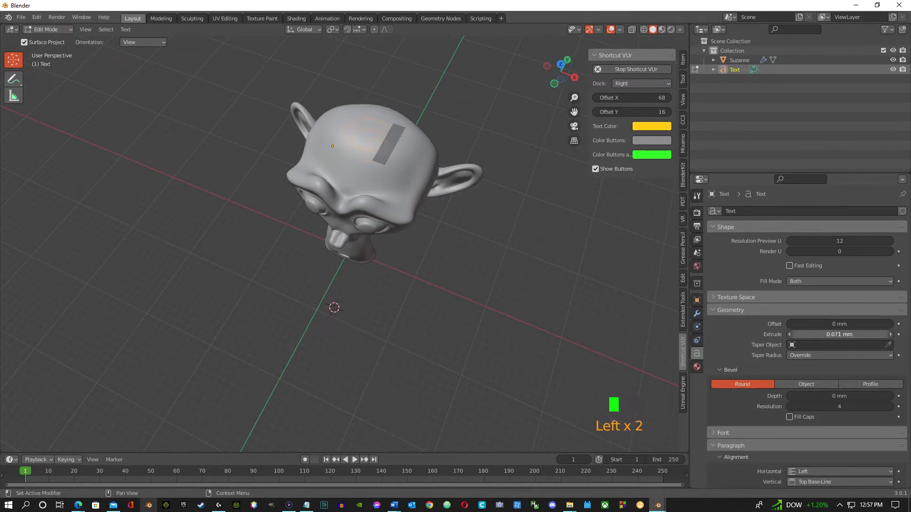
Remove the stray second character so only the G remains, and return to Object Mode.
middle_drag(315, 232, 397, 189)
key(g)
middle_drag(326, 121, 391, 179)
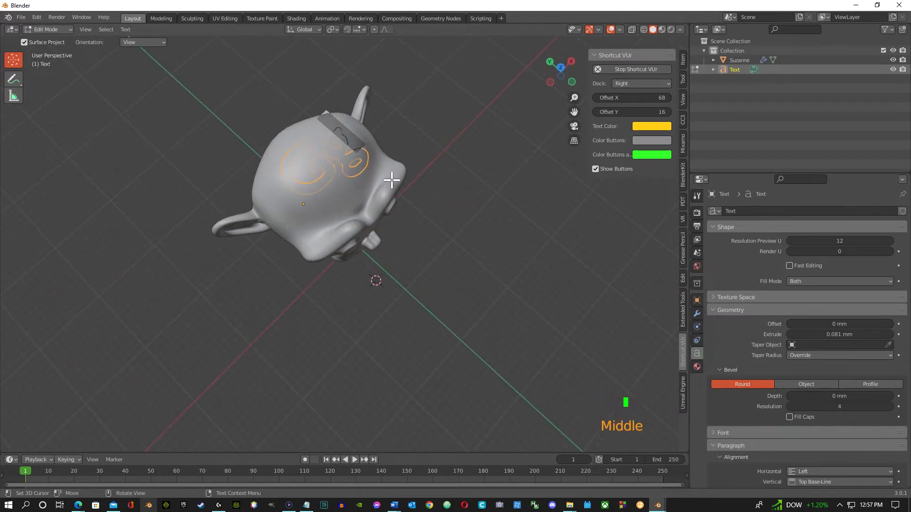
key(BackSpace)
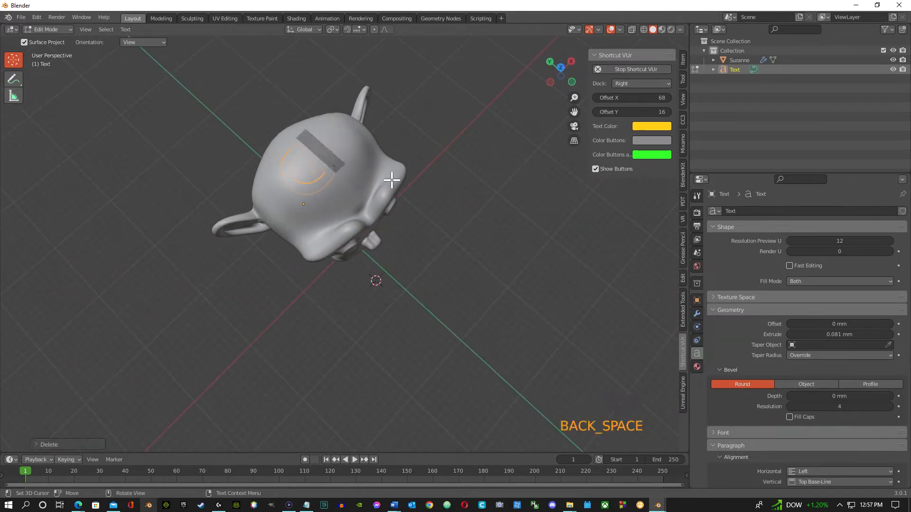
click(67, 29)
click(64, 41)
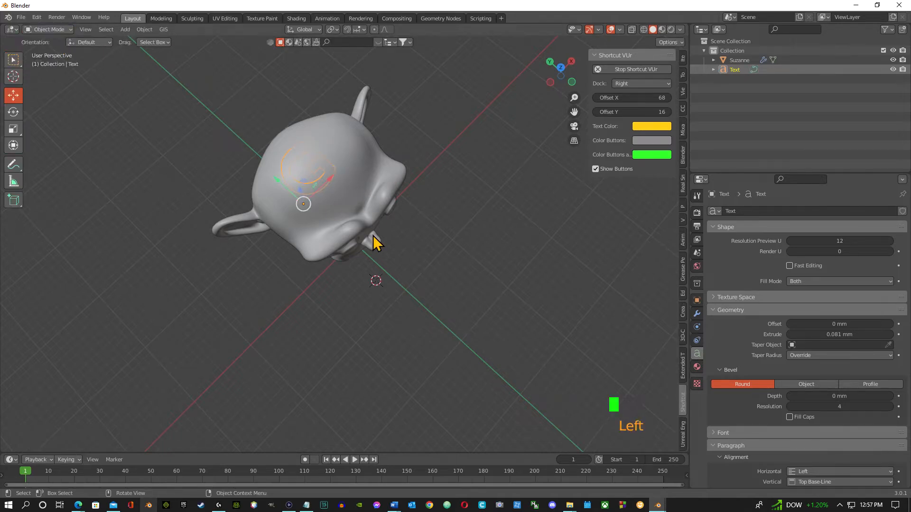
Reposition the letter G so it sits raised on the crown of the monkey's head.
middle_drag(330, 203, 350, 203)
drag(346, 87, 335, 59)
middle_drag(335, 61, 423, 183)
drag(328, 202, 337, 189)
middle_drag(468, 246, 354, 139)
drag(359, 149, 353, 159)
mouse_move(405, 239)
middle_down()
mouse_move(395, 184)
mouse_move(377, 194)
mouse_move(391, 235)
middle_up()
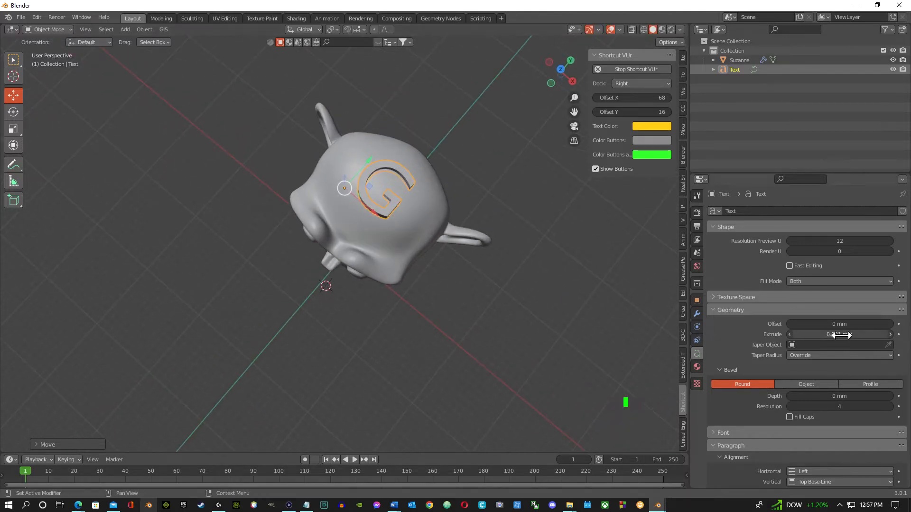
Thicken the letter G with an offset of about 0.021 mm and an extrusion of about 0.094 mm.
drag(840, 324, 845, 324)
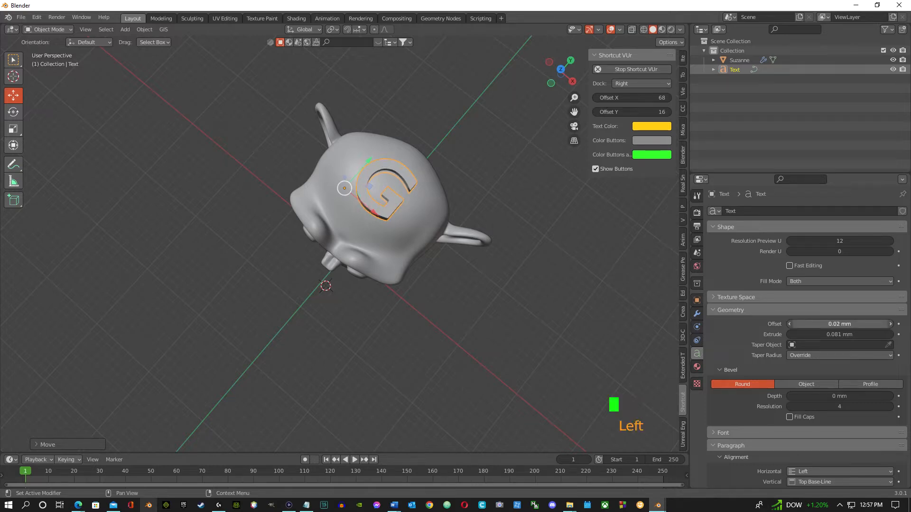
middle_drag(341, 284, 418, 196)
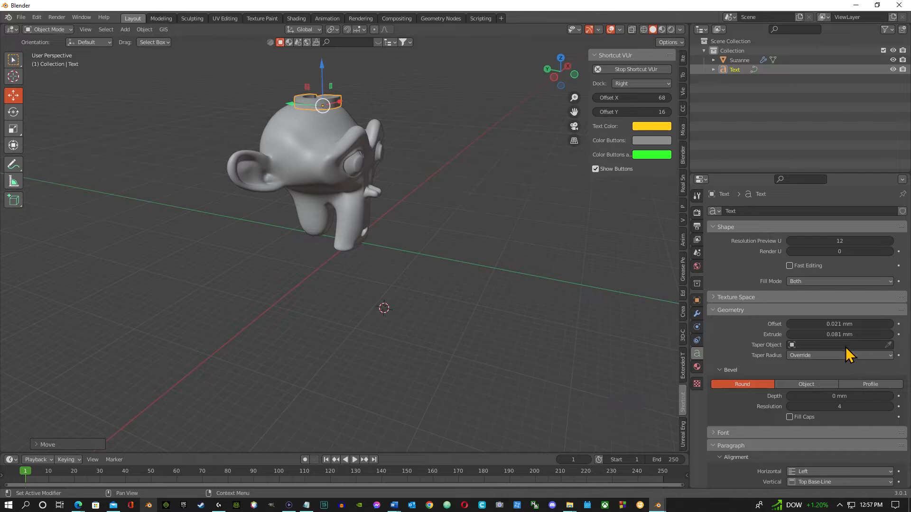
drag(838, 334, 846, 335)
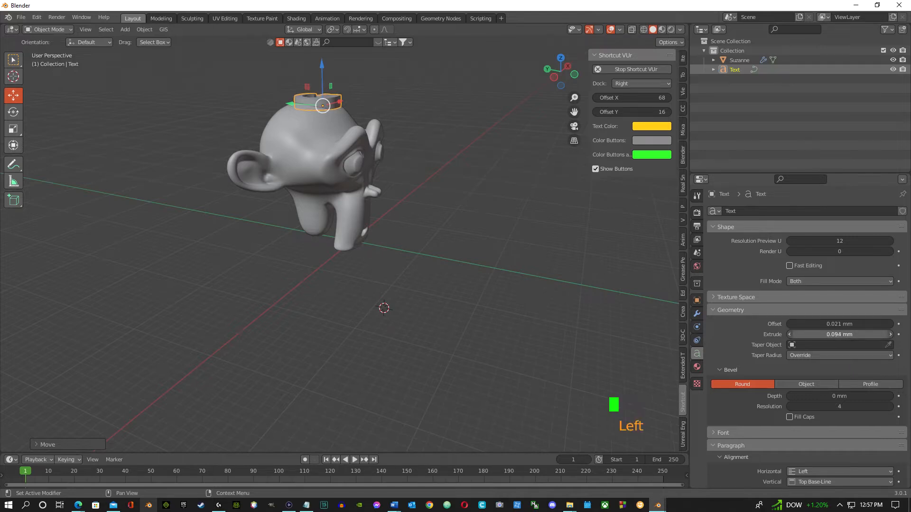
middle_drag(422, 119, 346, 210)
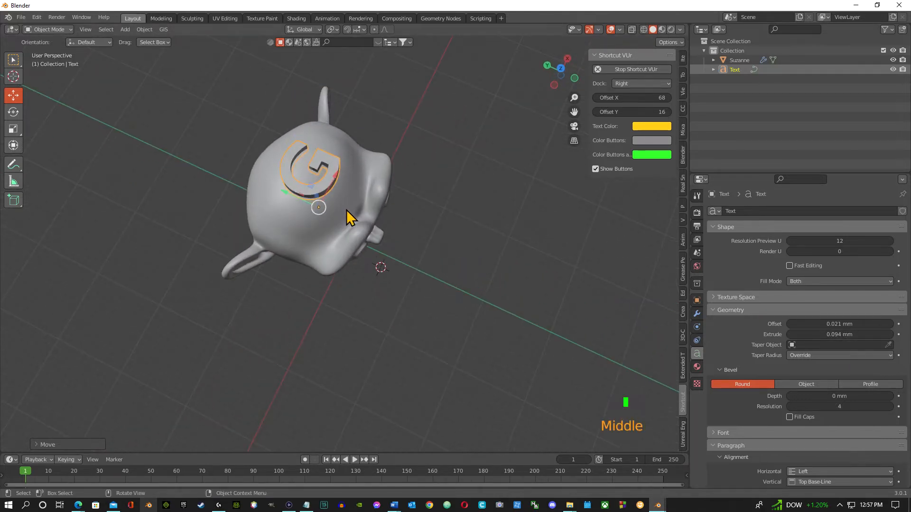
Scale the letter G down slightly and shift it along Y toward the back of the head.
key(s)
drag(326, 245, 329, 234)
middle_drag(332, 242, 353, 169)
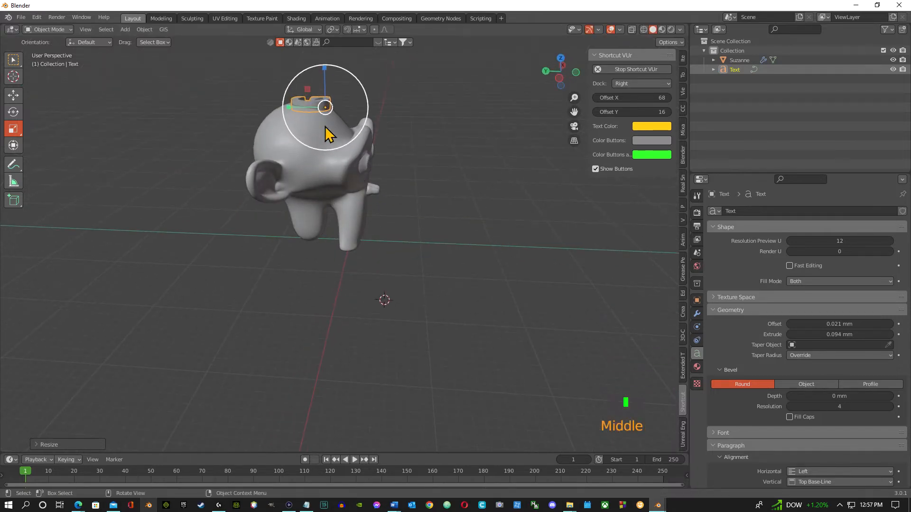
key(g)
drag(289, 107, 282, 107)
middle_drag(334, 136, 341, 209)
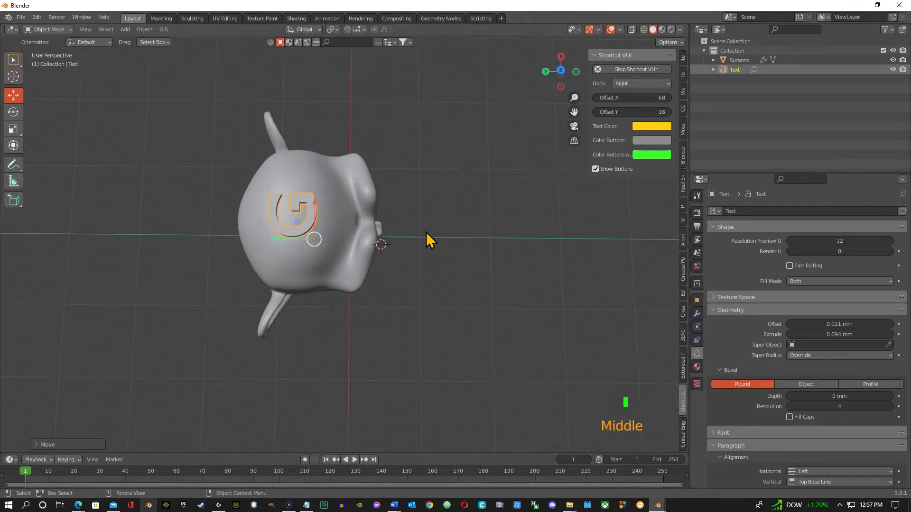
Add a Shrinkwrap modifier to the letter G with the monkey head Suzanne as its target.
middle_drag(546, 322, 534, 249)
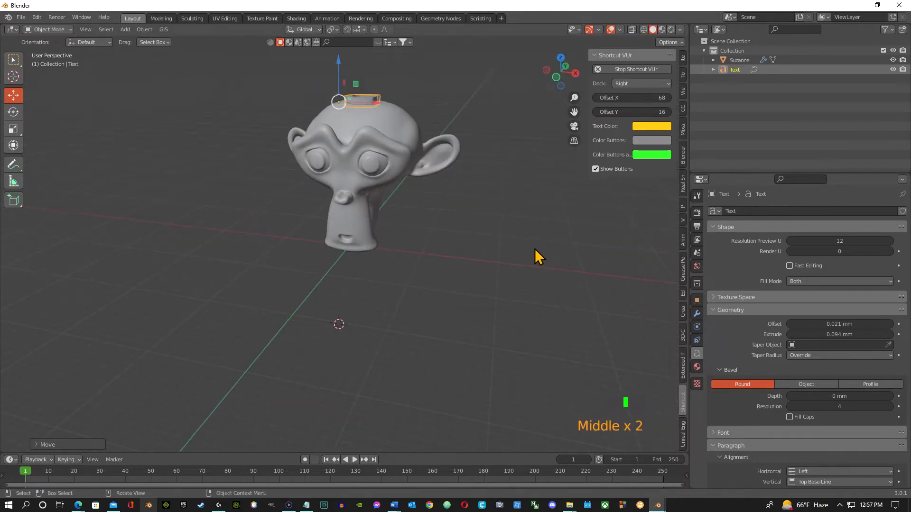
middle_drag(470, 167, 597, 257)
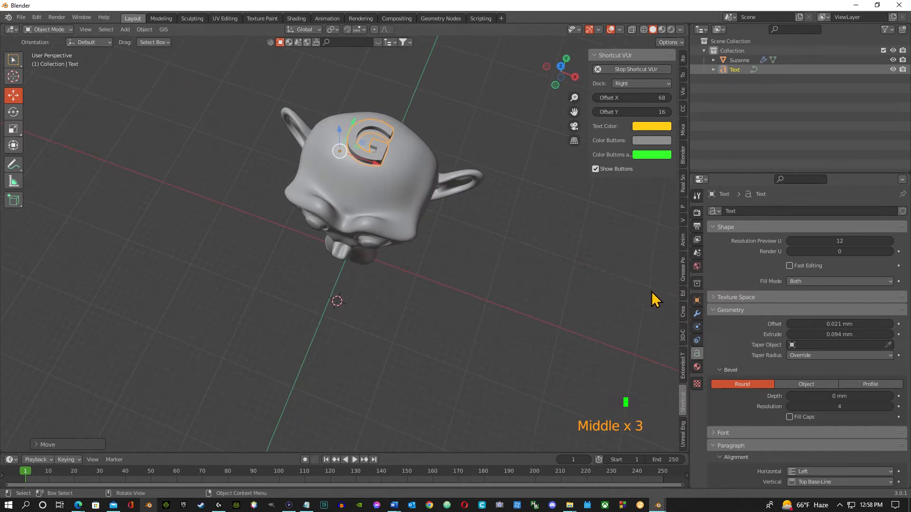
click(697, 314)
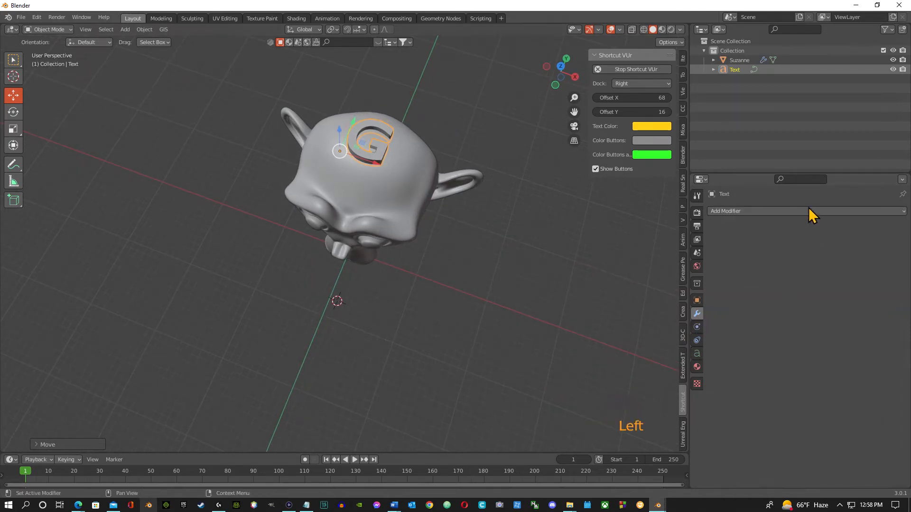
click(858, 211)
click(794, 209)
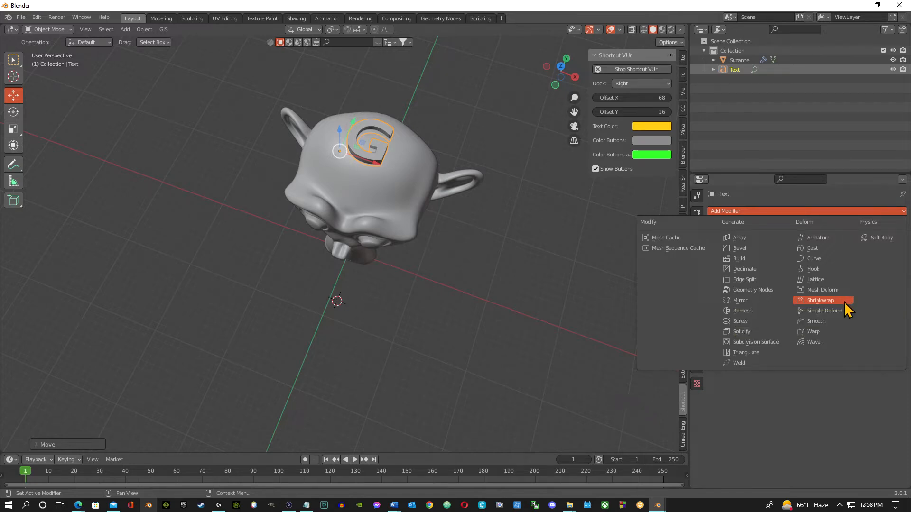
click(826, 300)
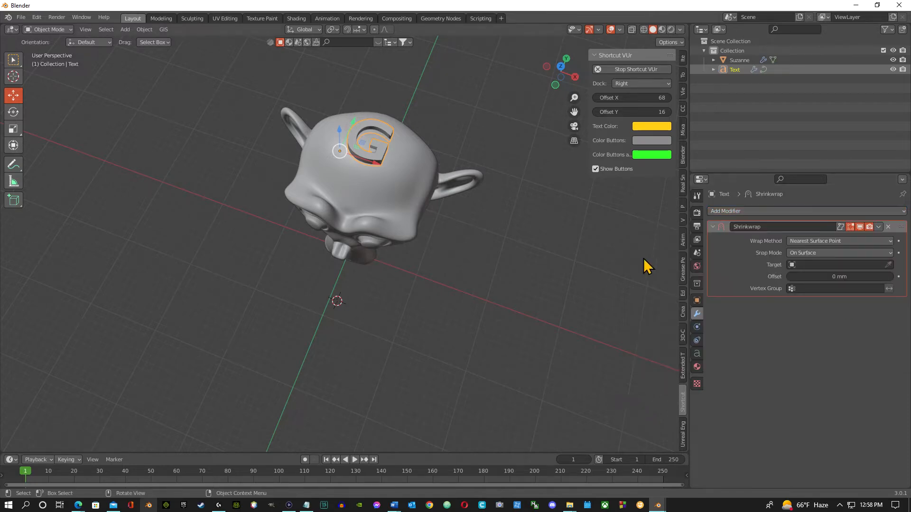
click(889, 265)
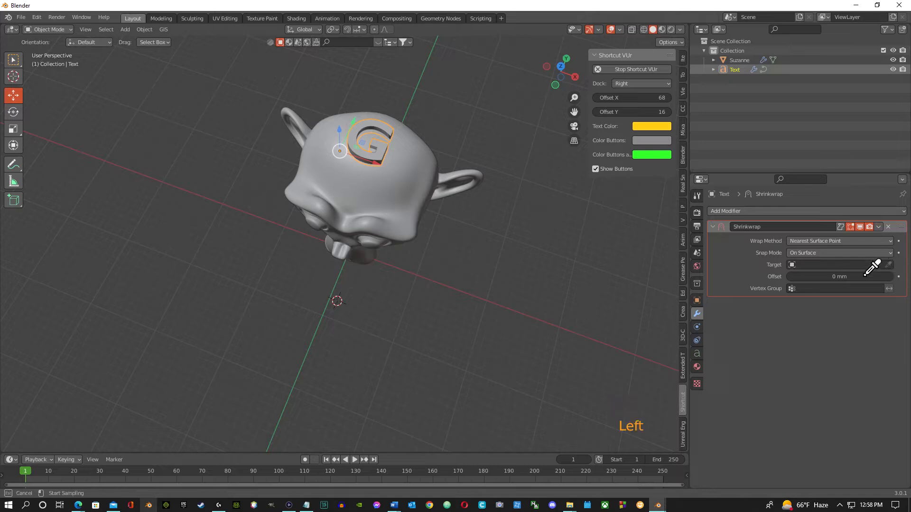
click(387, 192)
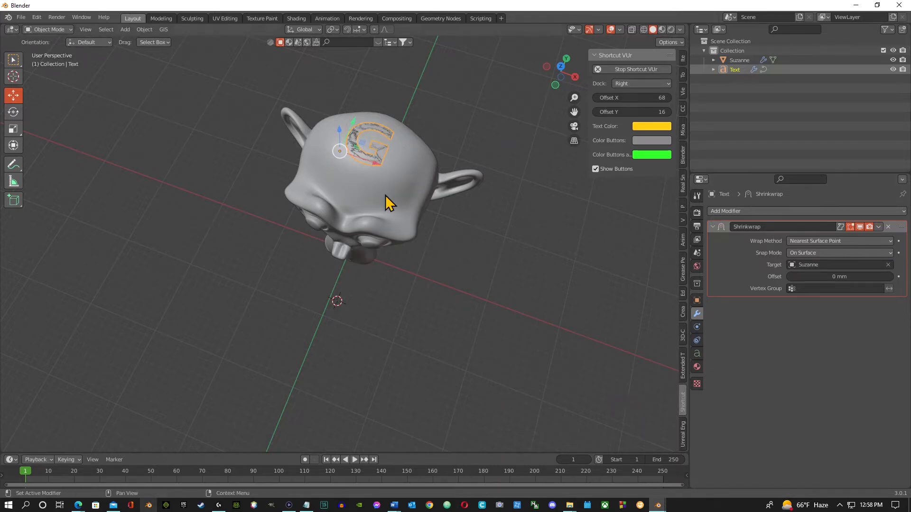
Enable applying the Shrinkwrap modifier on the letter's splines and check the G on the head from several angles.
middle_drag(387, 195, 455, 156)
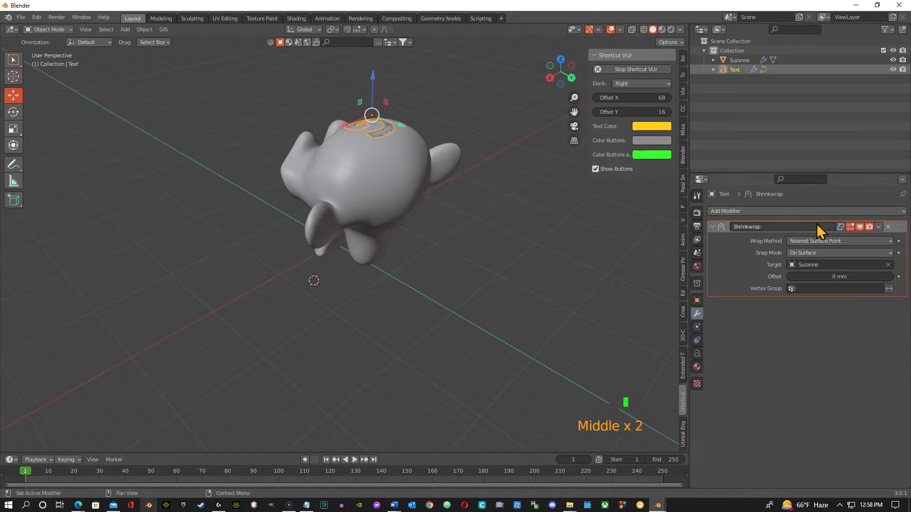
click(841, 225)
middle_drag(318, 162, 499, 199)
middle_drag(293, 232, 272, 225)
scroll(316, 107, up, 2)
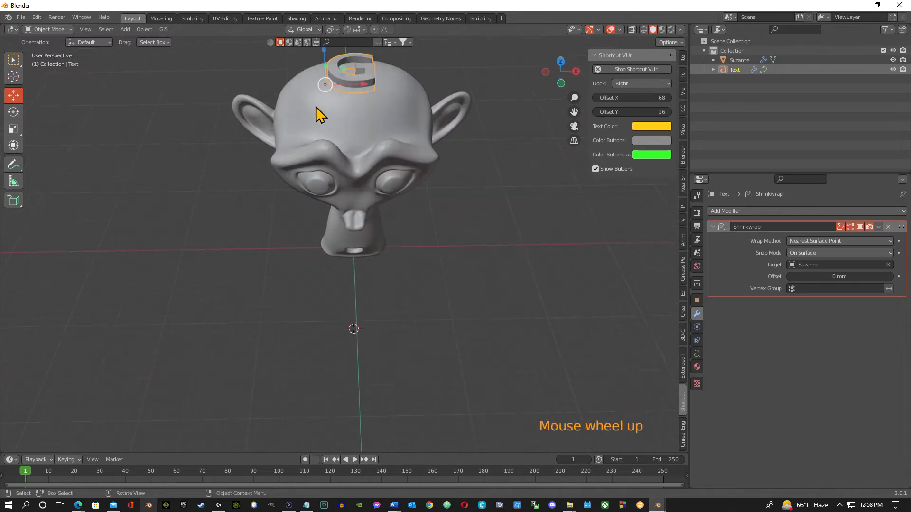
mouse_move(354, 184)
middle_down()
mouse_move(376, 138)
mouse_move(223, 125)
mouse_move(366, 172)
mouse_move(354, 199)
middle_up()
scroll(352, 203, down, 1)
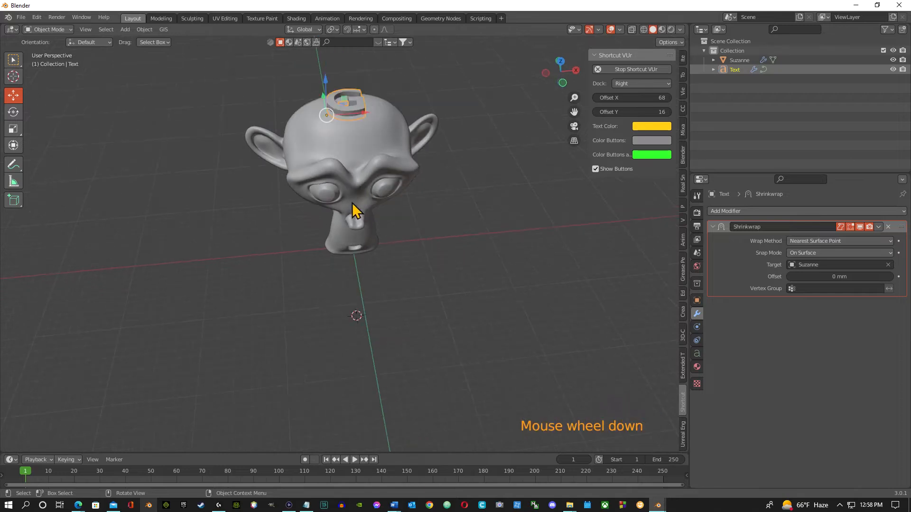
click(24, 18)
mouse_move(57, 181)
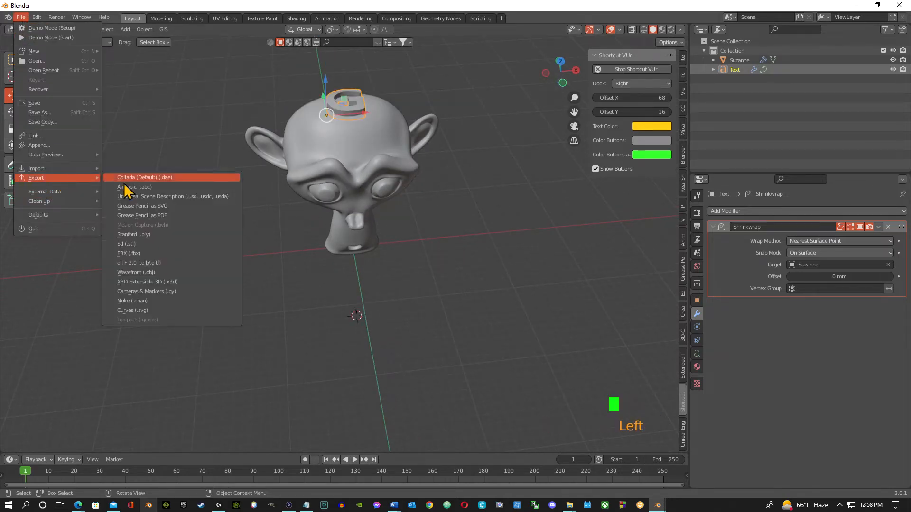
click(140, 251)
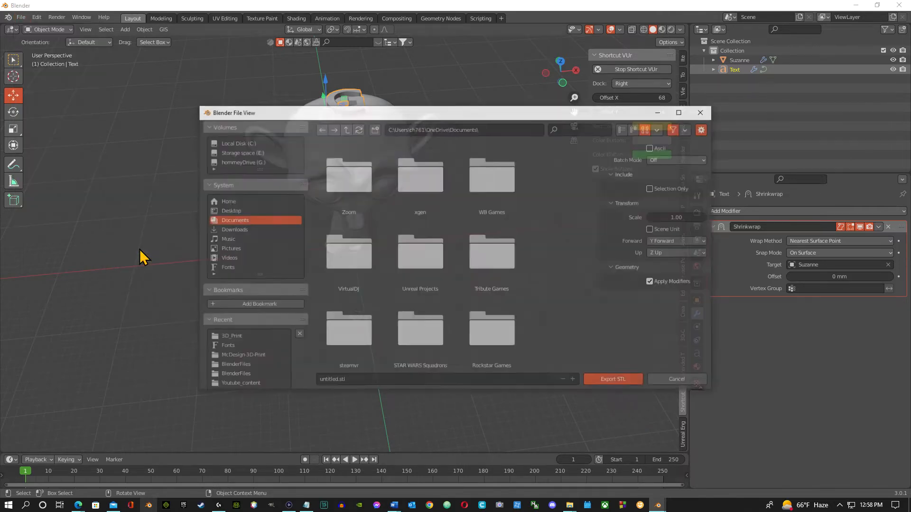
middle_drag(502, 244, 462, 273)
scroll(463, 272, down, 6)
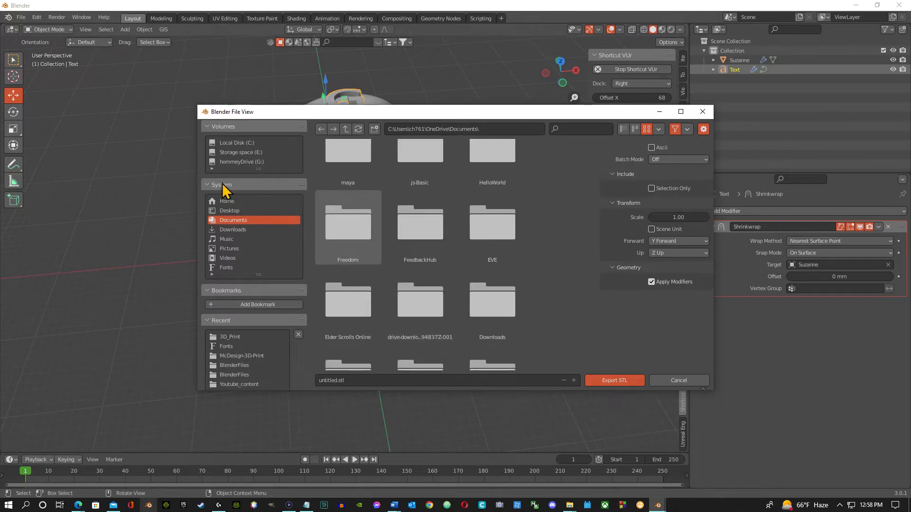
click(247, 152)
scroll(467, 360, down, 2)
scroll(403, 338, down, 3)
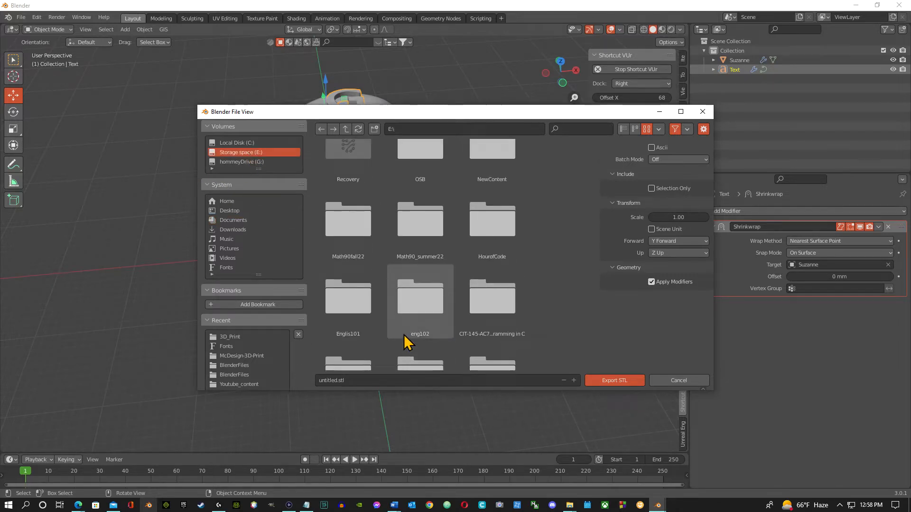
click(414, 338)
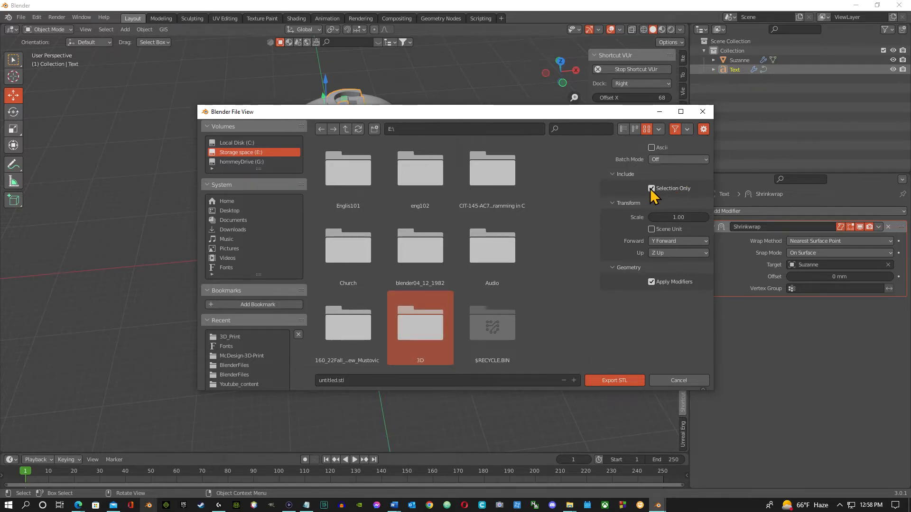
click(702, 111)
click(367, 131)
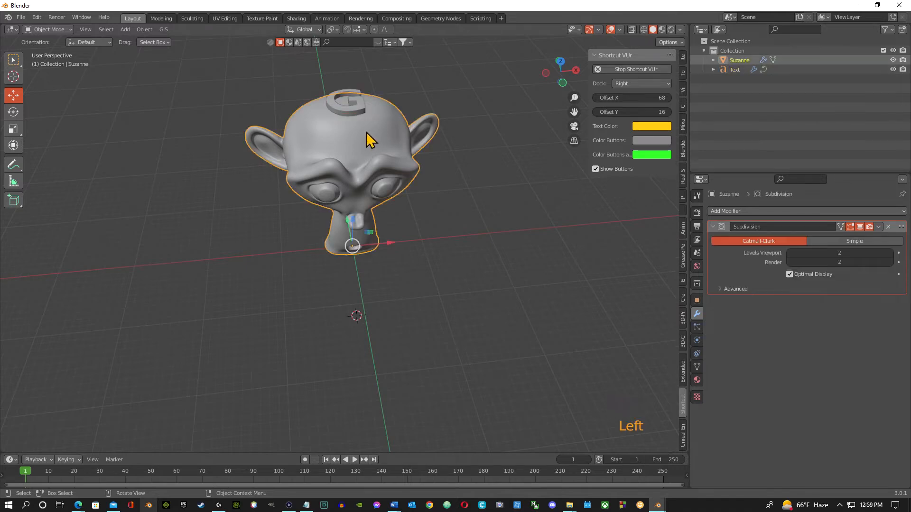
shift+click(358, 107)
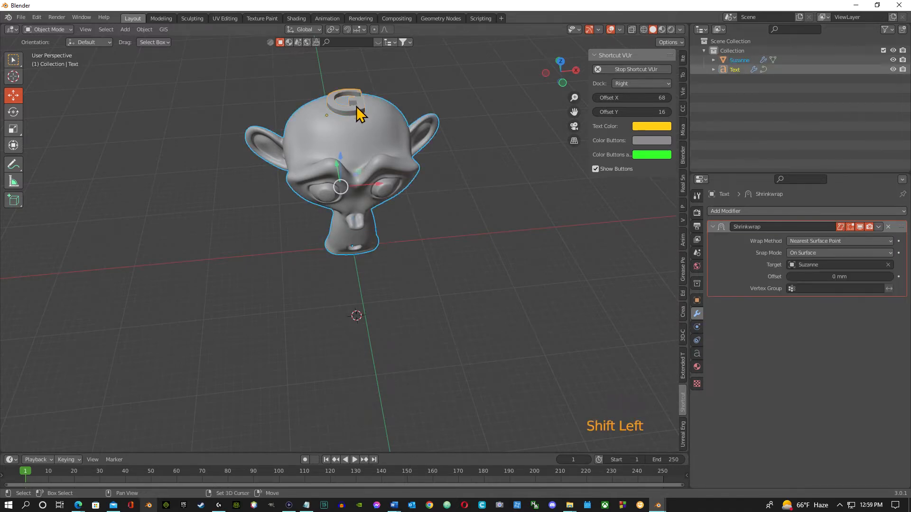
right_click(355, 135)
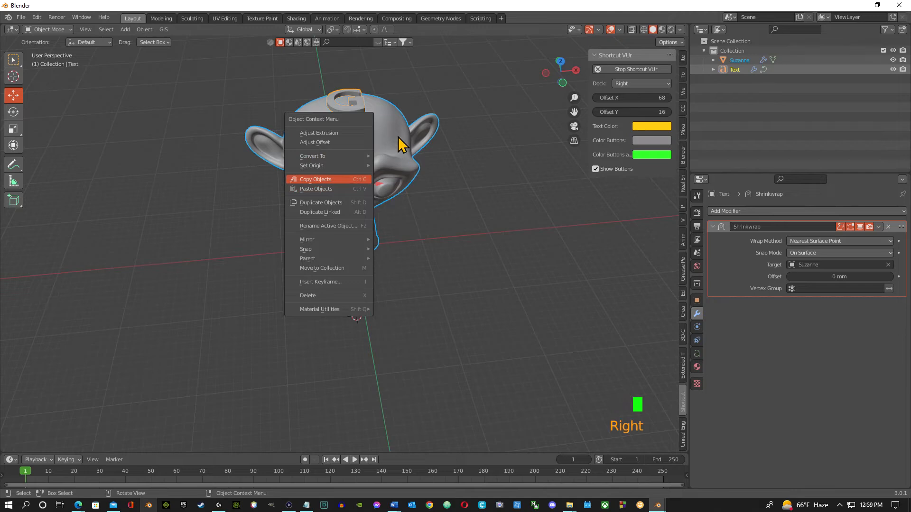
click(327, 118)
Select the letter G plus the monkey head as active object, try to join them, and apply the head's Subdivision modifier.
click(342, 112)
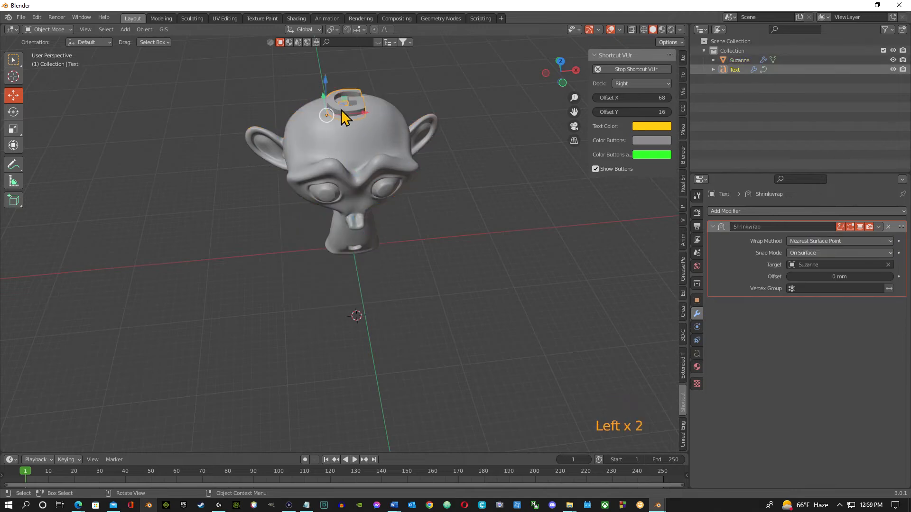
shift+click(344, 139)
right_click(352, 140)
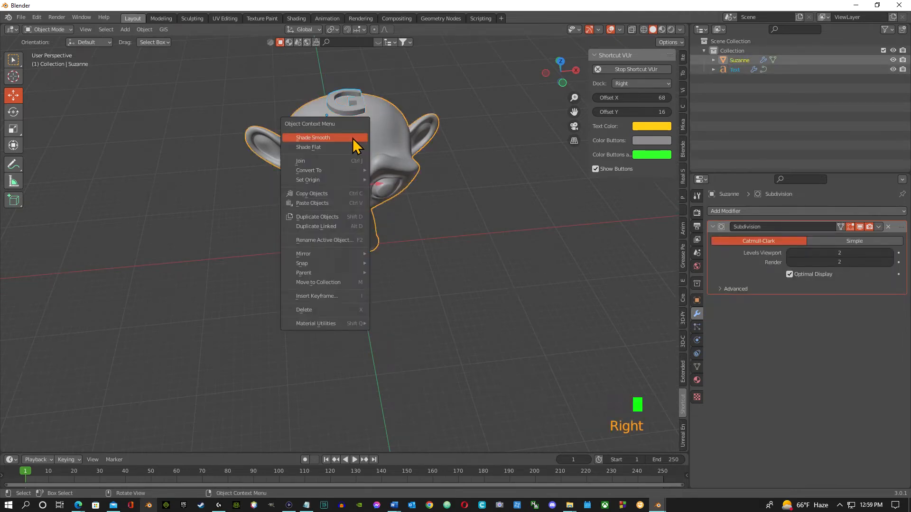
click(323, 160)
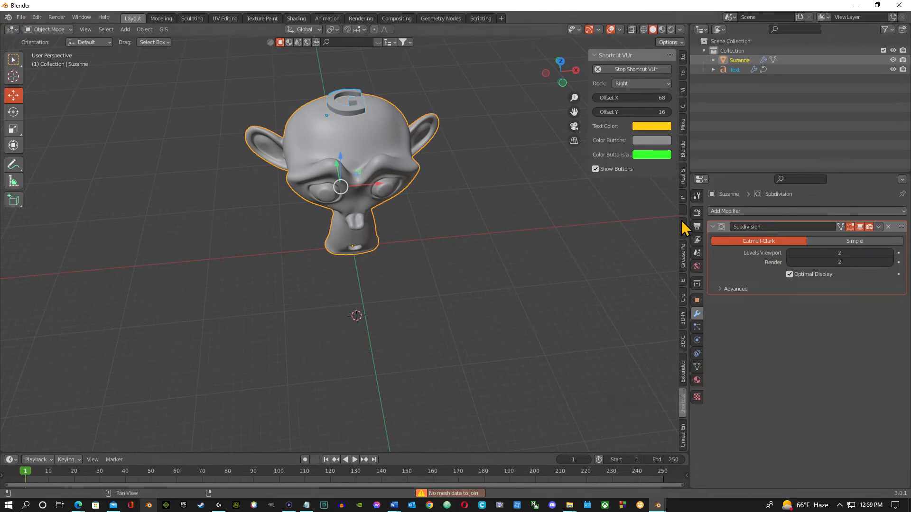
click(878, 227)
click(865, 250)
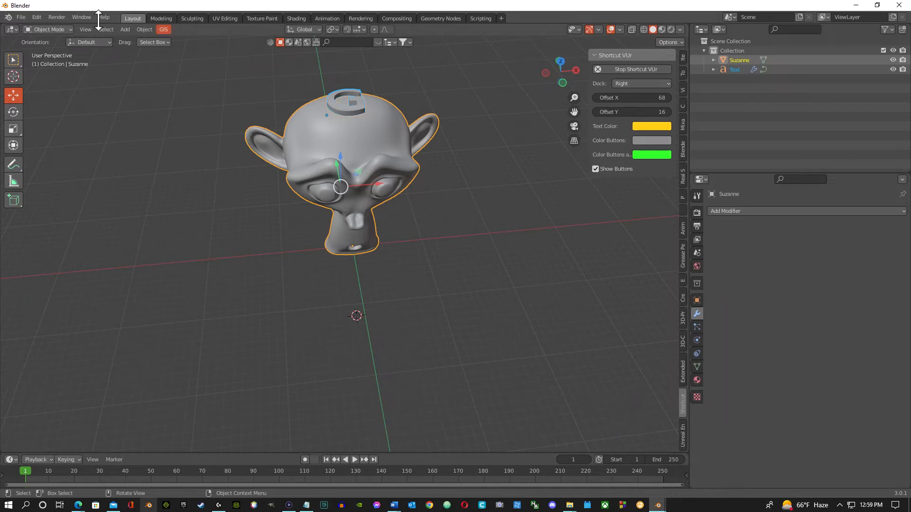
Set up an STL export limited to the selected objects and open the folder E:\3D\3D_Print as its destination.
click(21, 17)
mouse_move(58, 172)
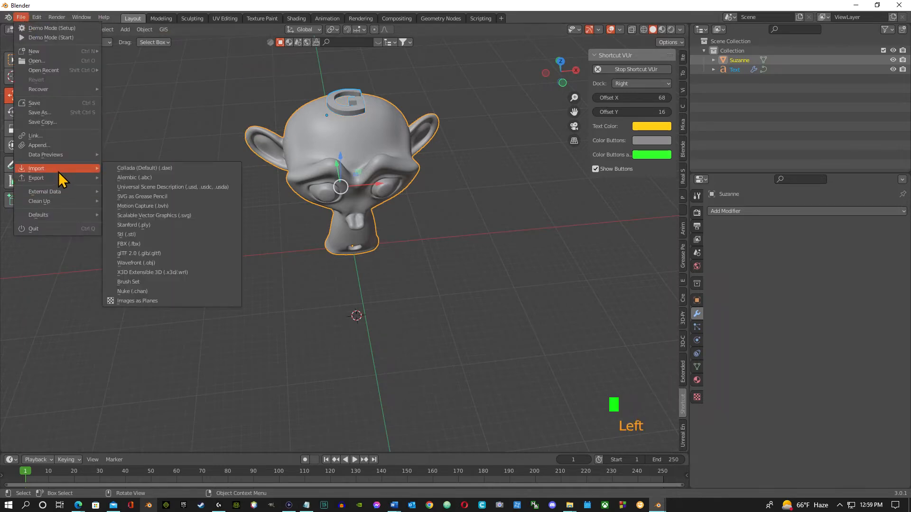
click(168, 245)
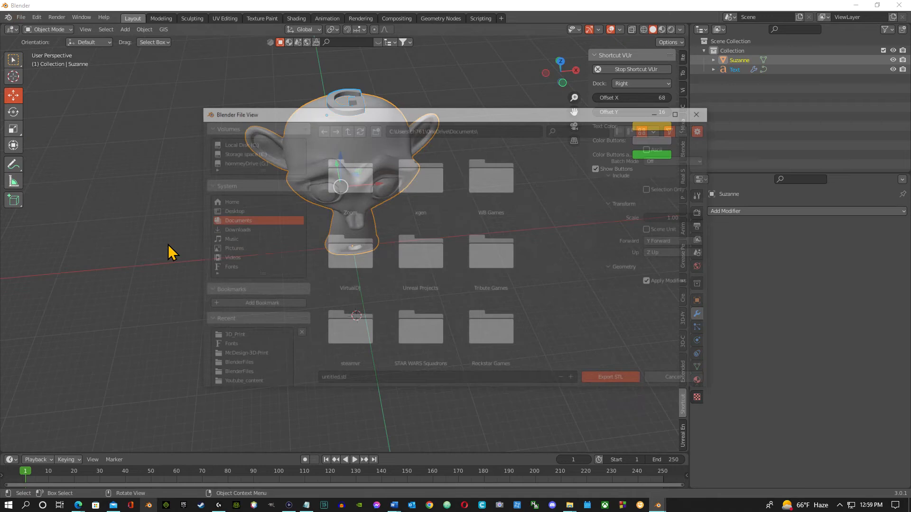
scroll(468, 342, down, 10)
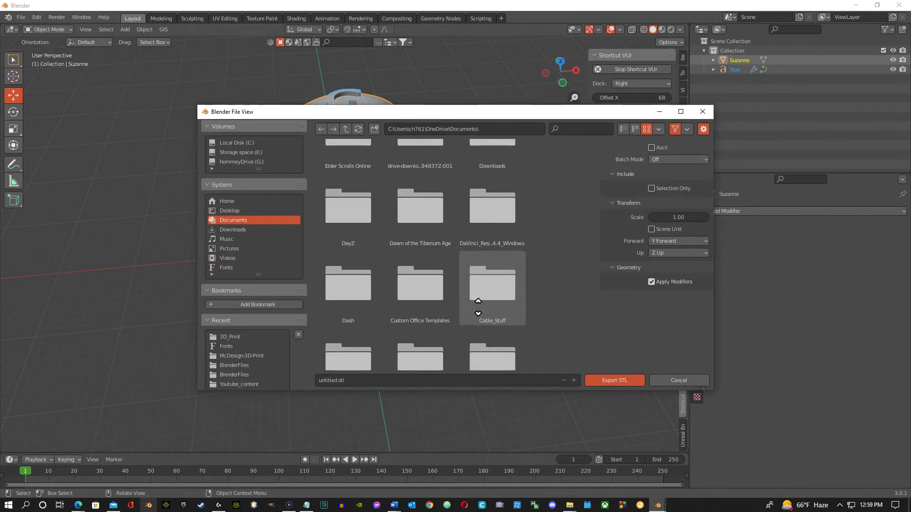
scroll(478, 307, down, 4)
click(246, 153)
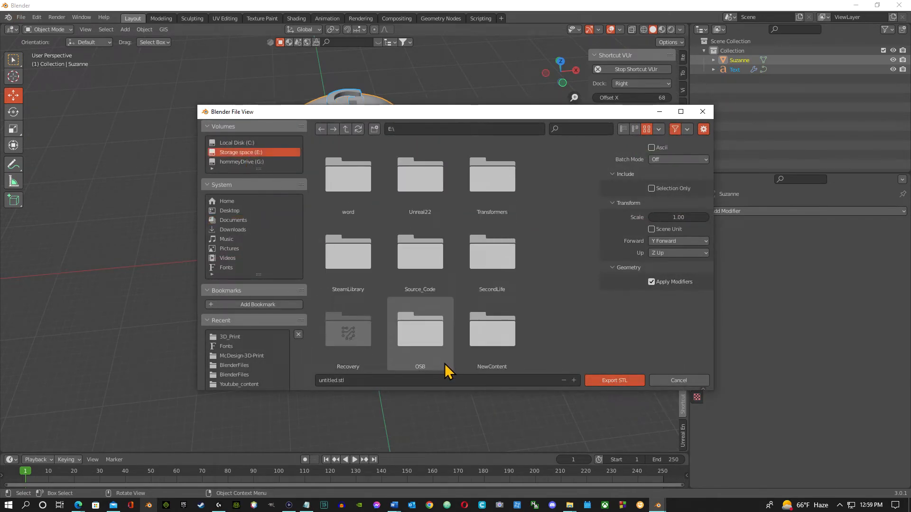
scroll(444, 353, down, 5)
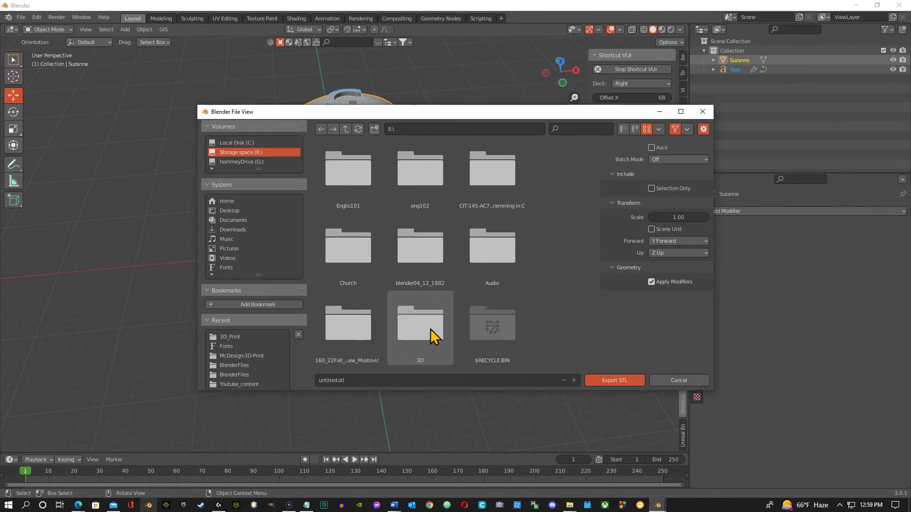
click(434, 328)
double_click(435, 327)
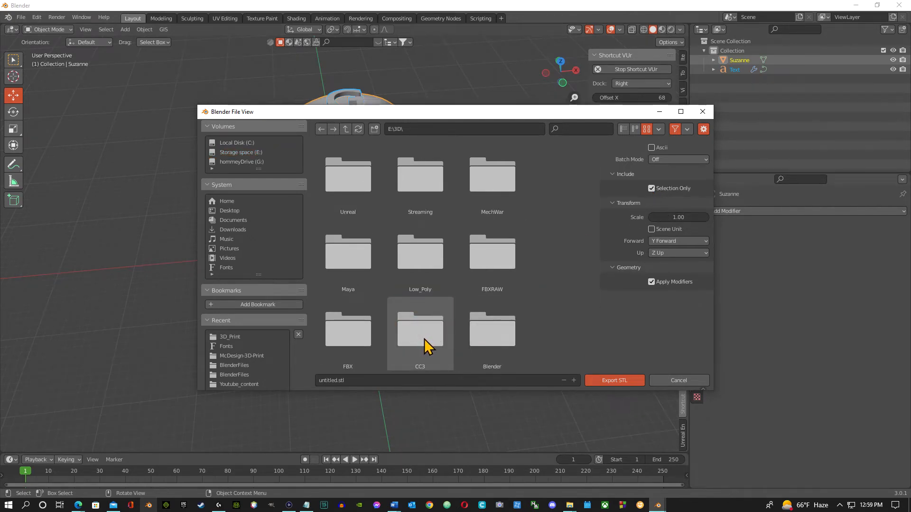
scroll(426, 335, down, 5)
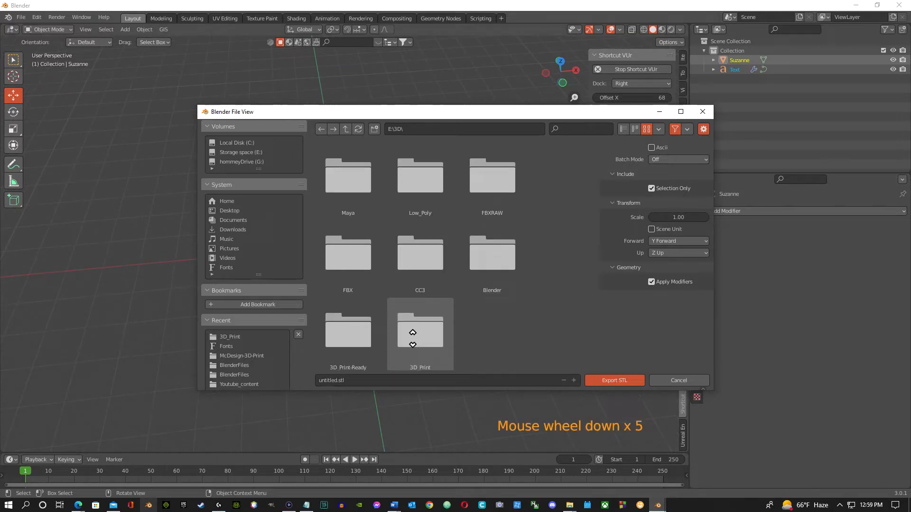
double_click(422, 322)
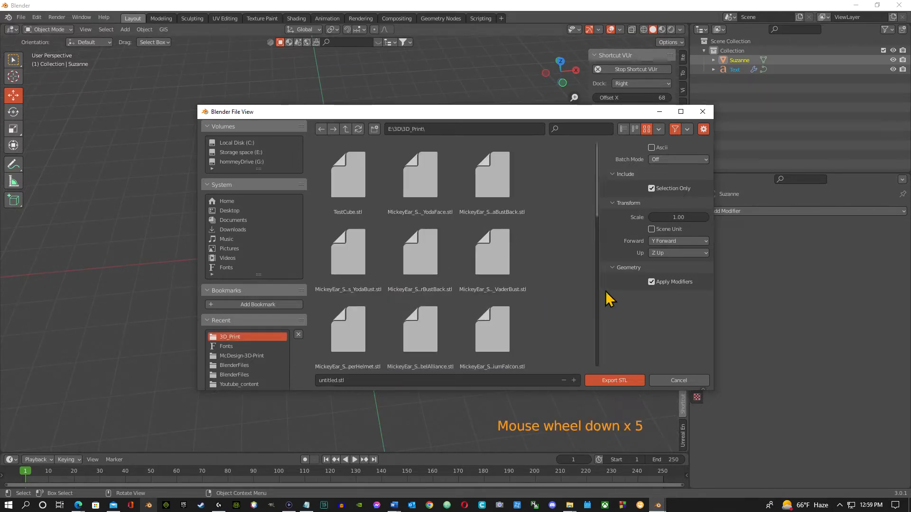
Name the export file MonkeyGtop.stl and export the STL.
click(336, 381)
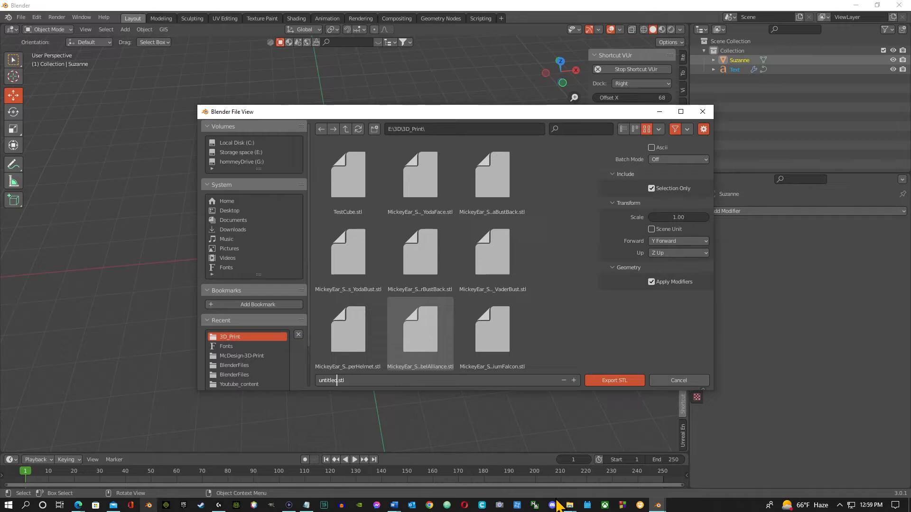
key(BackSpace)
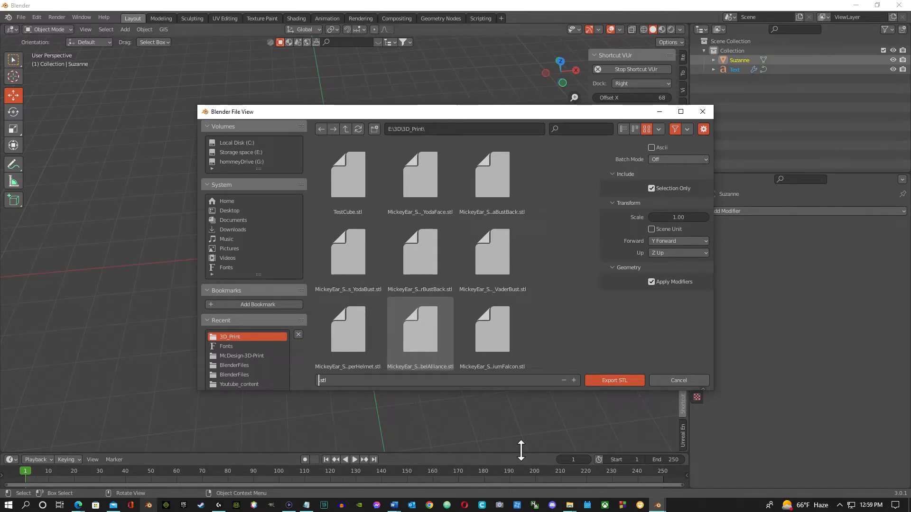
text(MonkeyGtop)
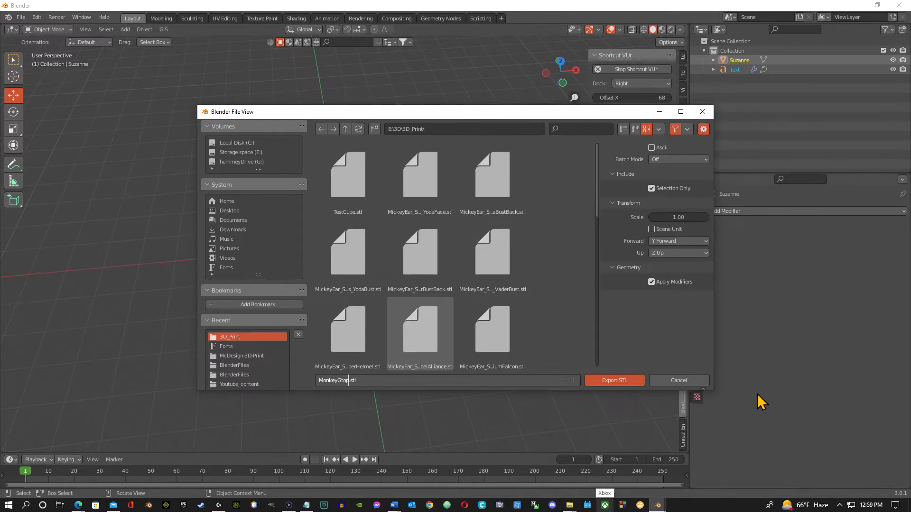
click(623, 383)
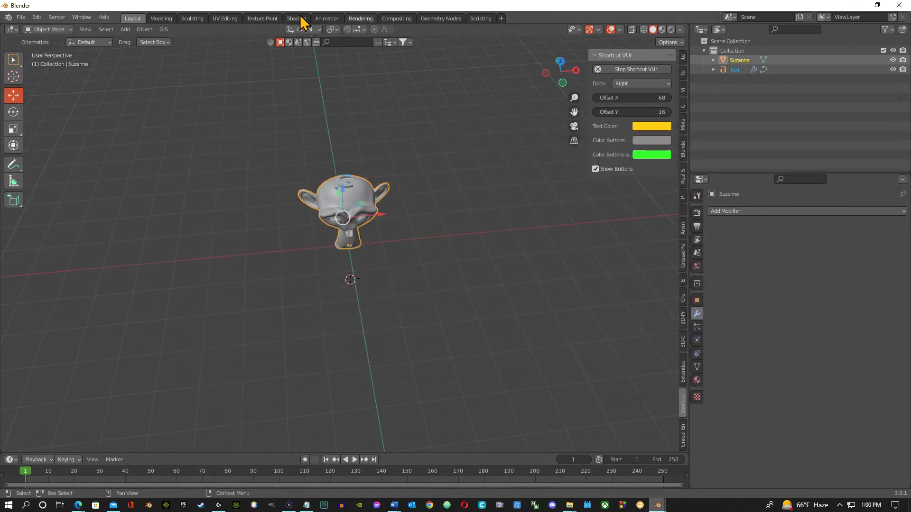
Start saving the Blender project and open the Videos folder's Blender_Project\Project11\Blender subfolder as the destination.
click(22, 18)
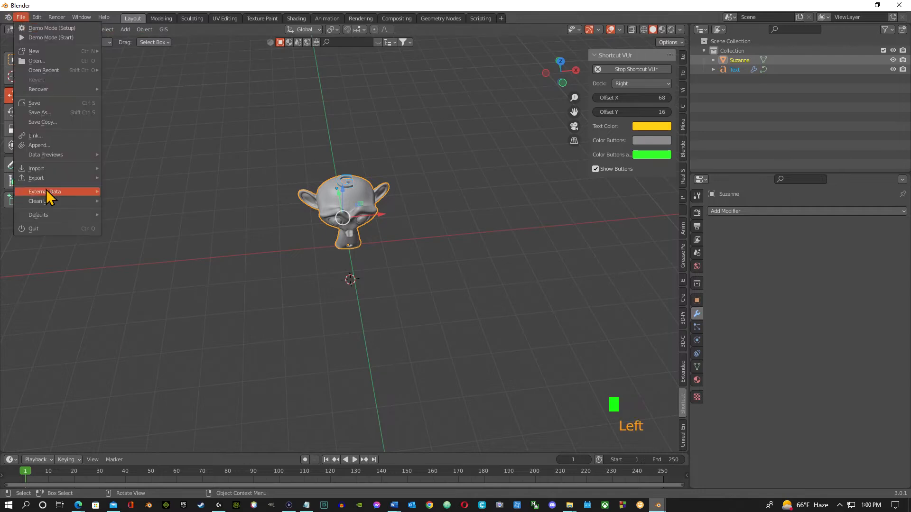
click(61, 106)
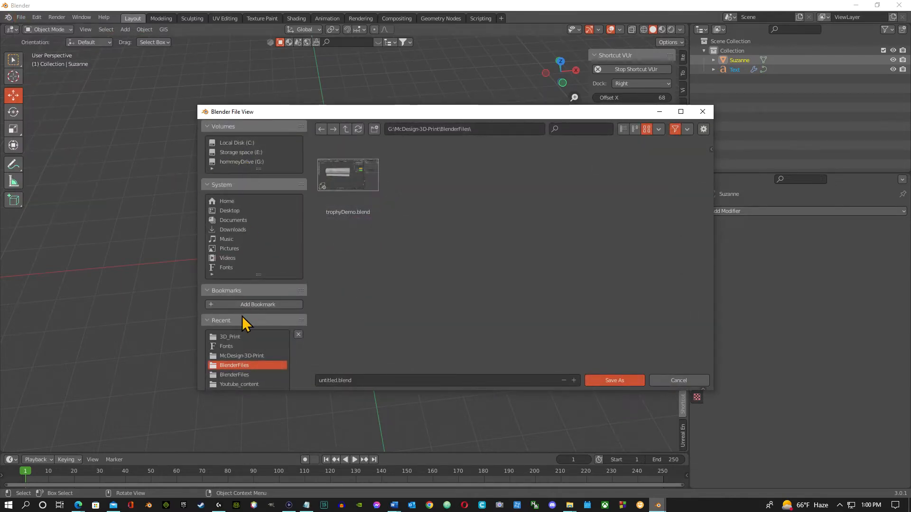
click(229, 258)
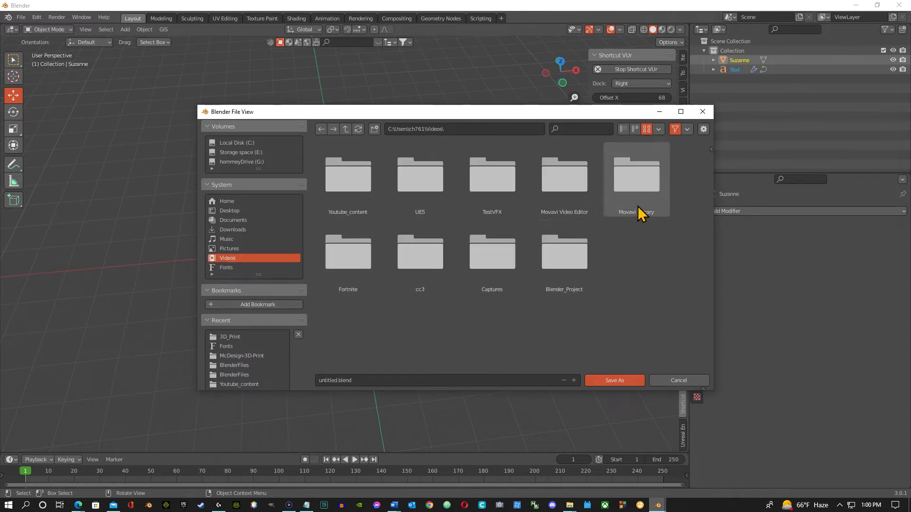
double_click(576, 250)
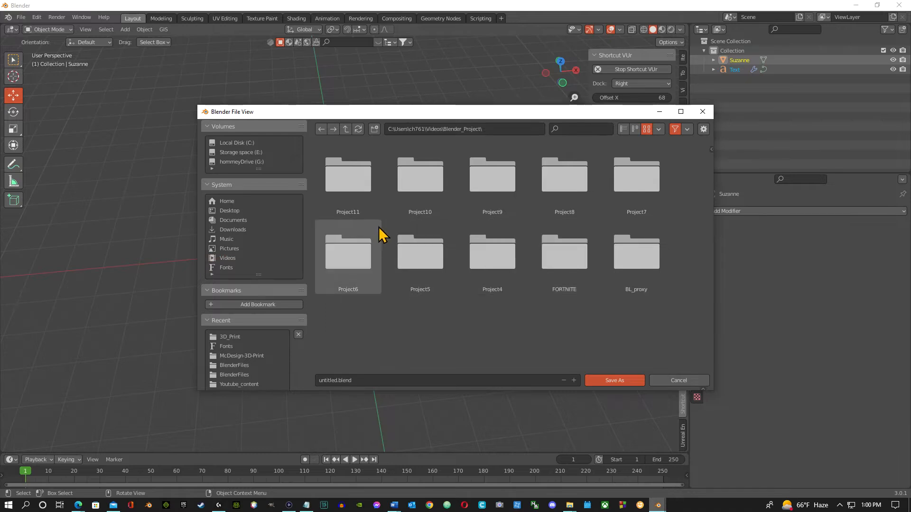
double_click(349, 200)
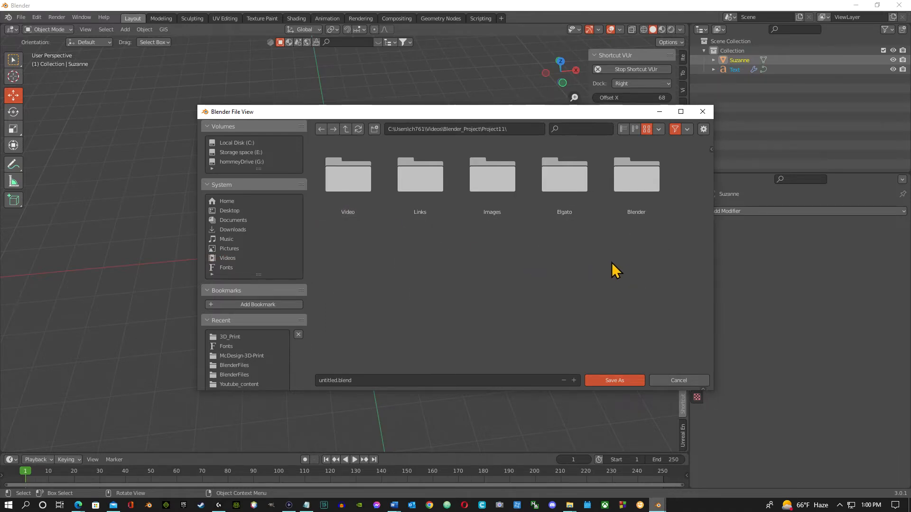
double_click(647, 175)
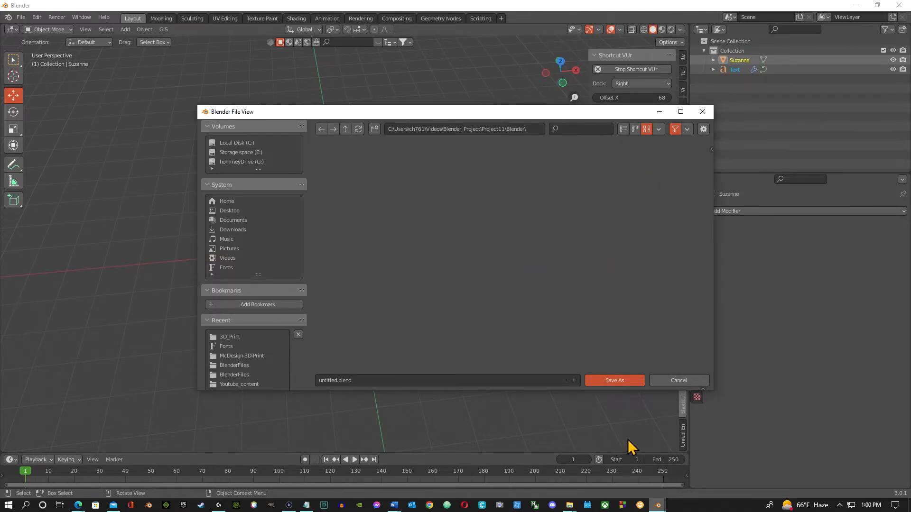
Name the project file enderTest.blend and save it.
click(337, 380)
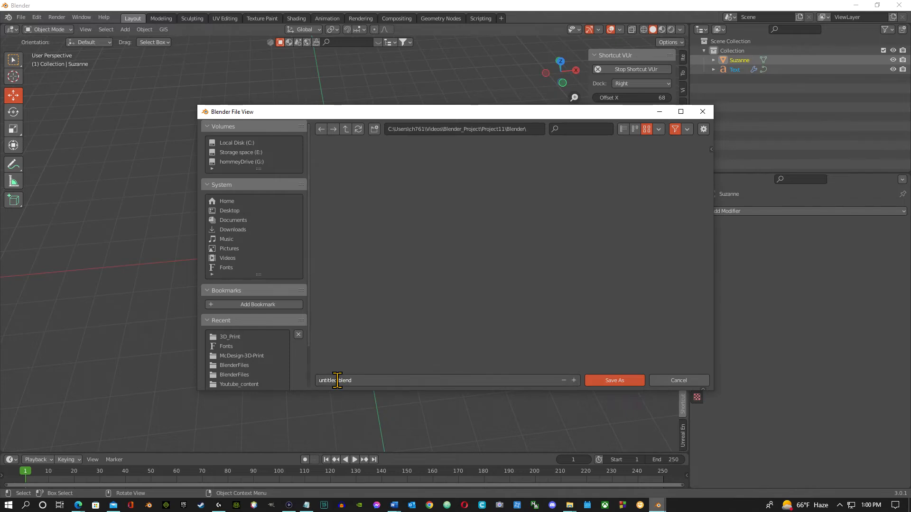
key(BackSpace)
key(BackSpace)
key(BackSpace)
key(BackSpace)
key(BackSpace)
key(BackSpace)
key(BackSpace)
key(BackSpace)
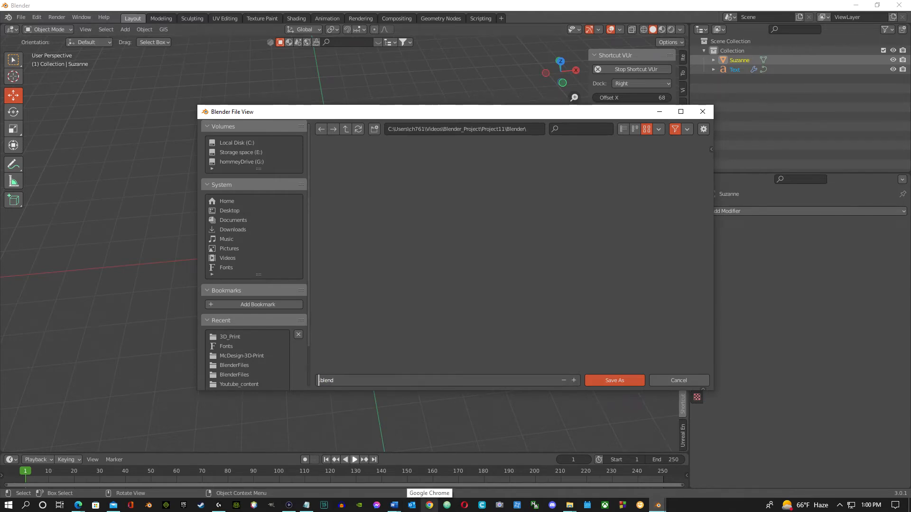
text(ende)
text(1es)
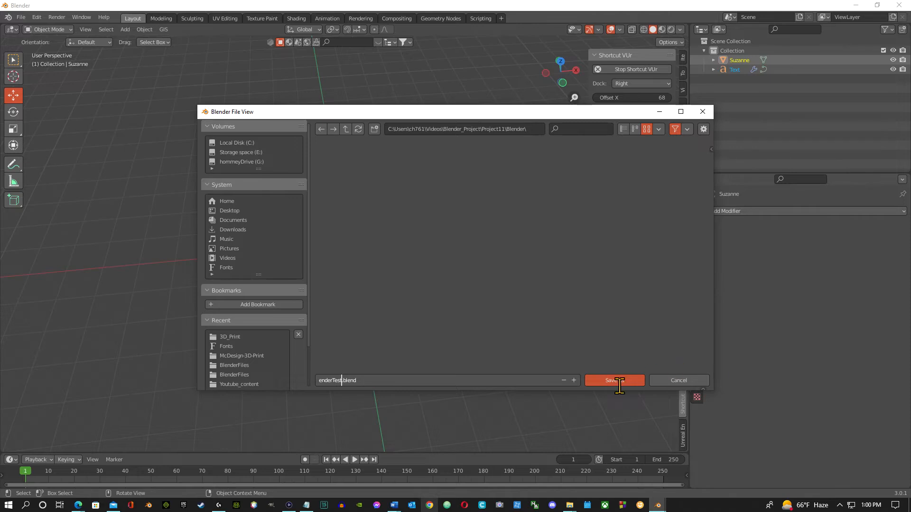
click(619, 378)
click(619, 378)
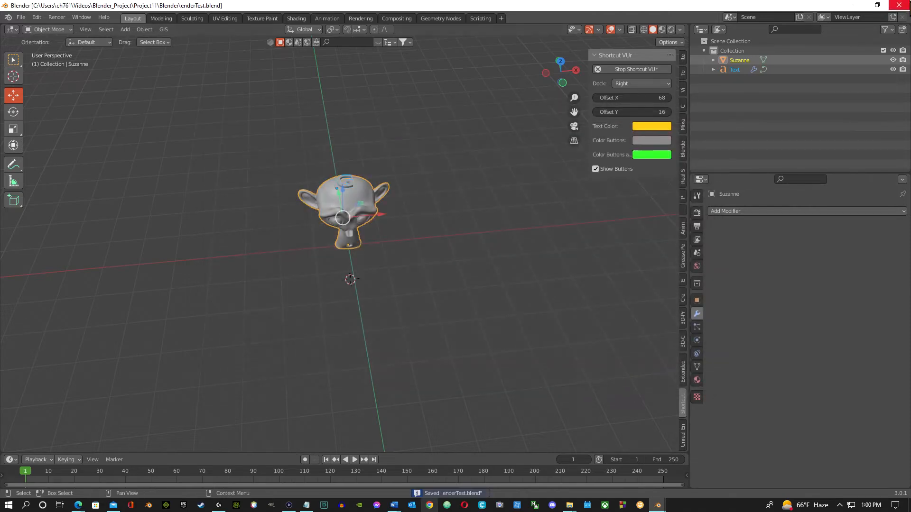
click(319, 116)
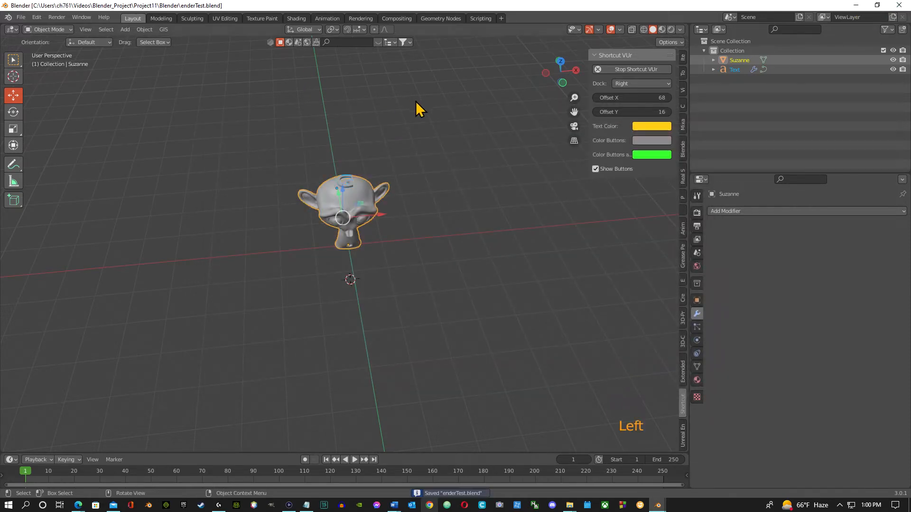
Leave Blender, bring up the 3D_Print folder in File Explorer and select the MonkeyGtop STL file.
click(899, 5)
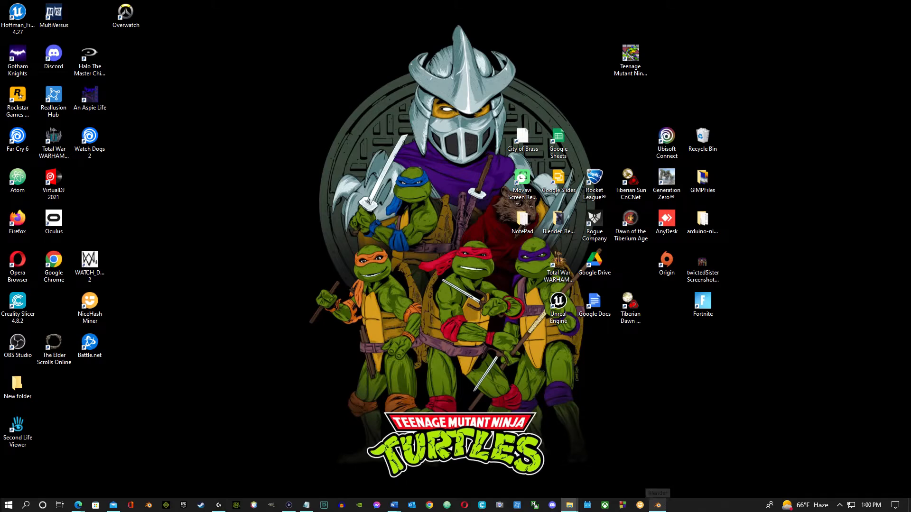
drag(910, 269, 472, 144)
click(541, 139)
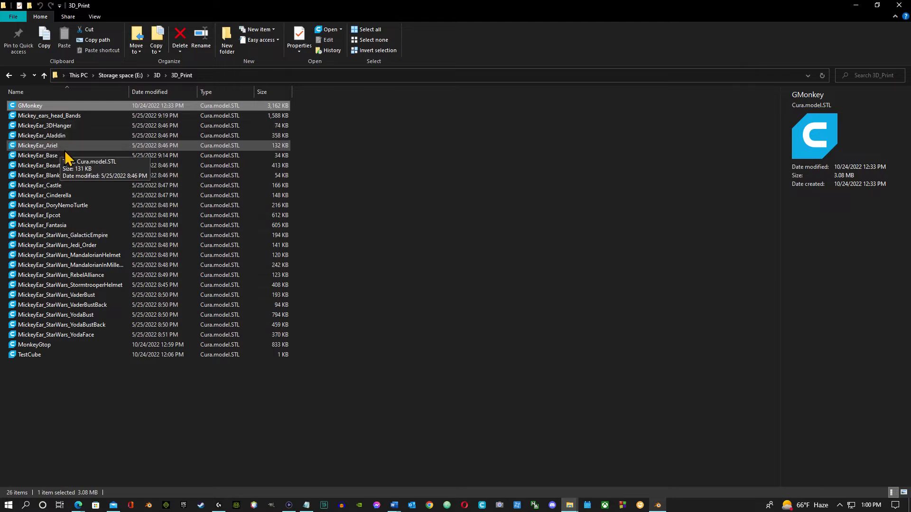
click(38, 346)
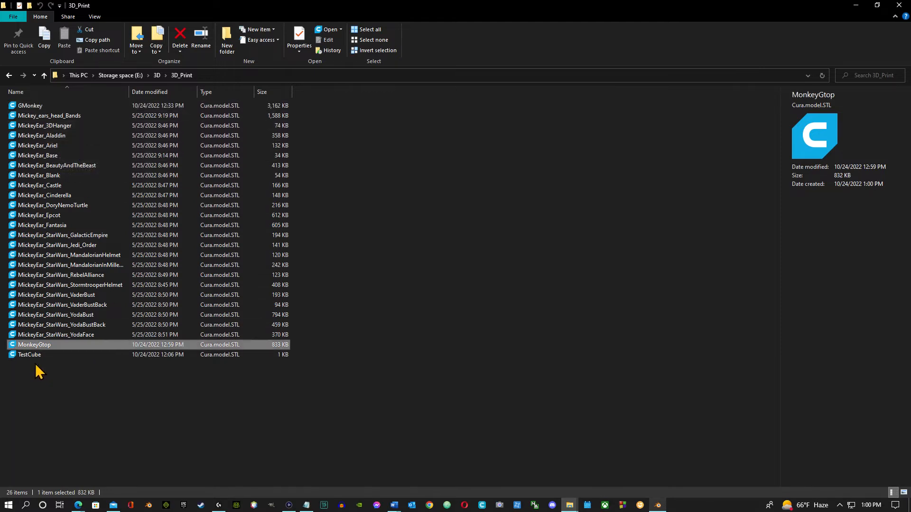
Open the MonkeyGtop file with crealityslicer, without making it the default app for STL files.
right_click(44, 344)
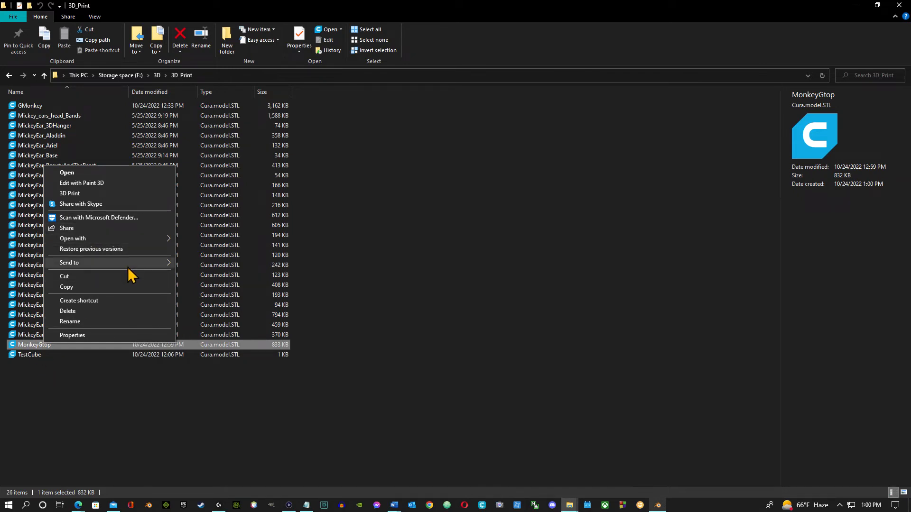
mouse_move(127, 268)
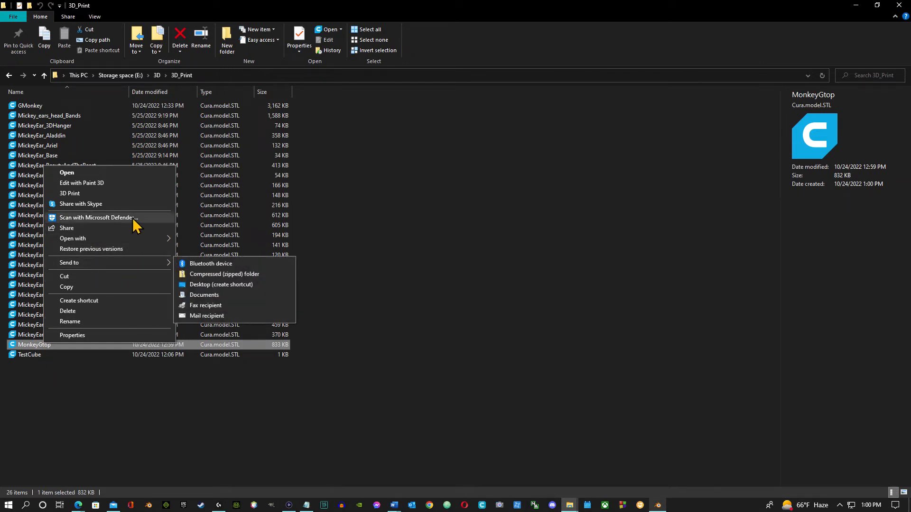
mouse_move(126, 240)
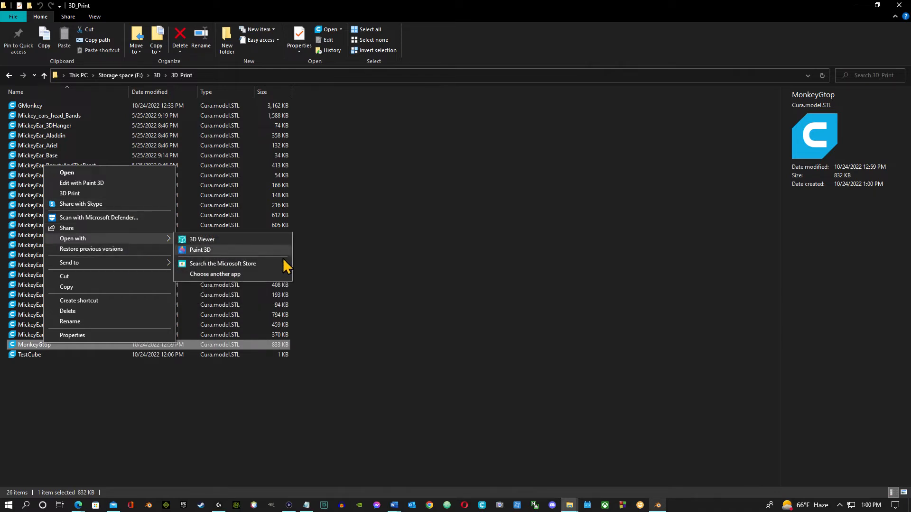
click(239, 277)
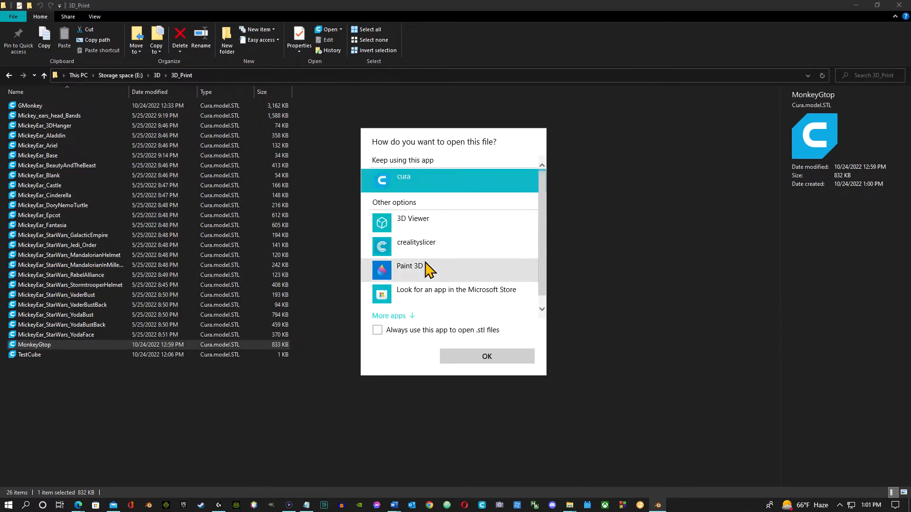
click(423, 257)
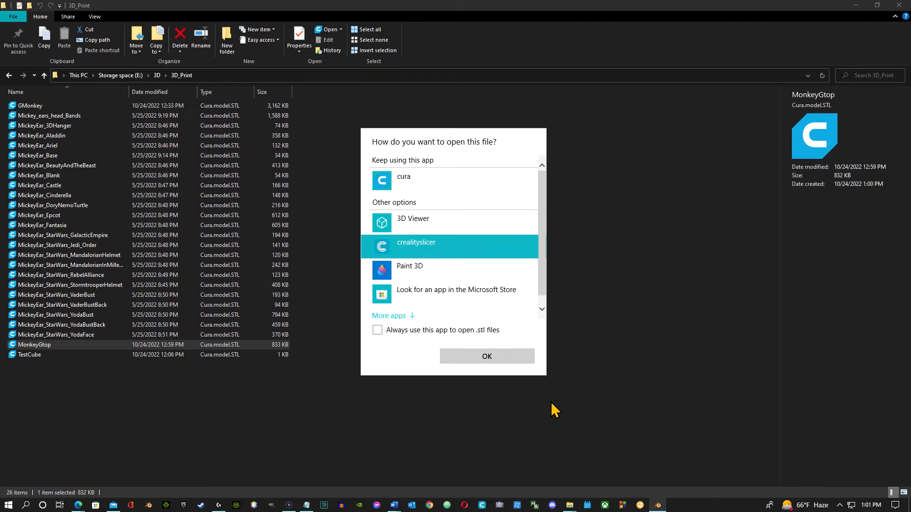
click(504, 362)
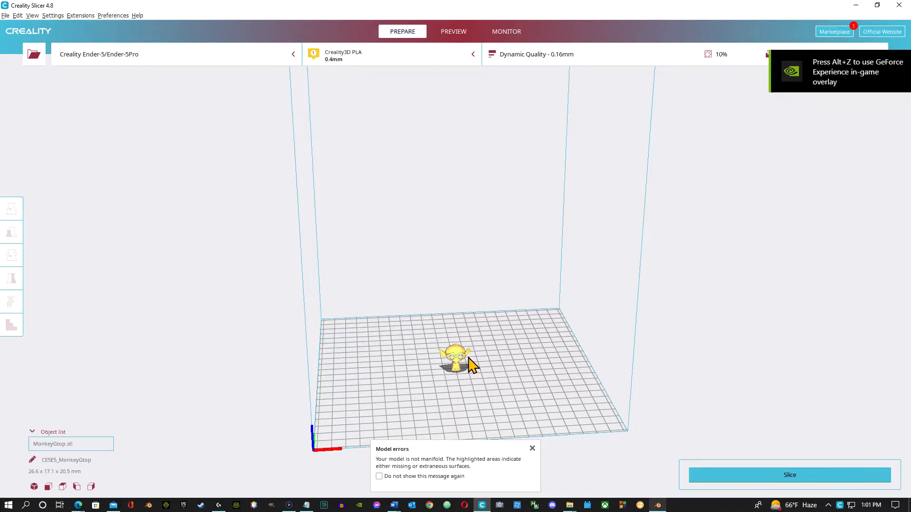
Examine the imported monkey on the build plate, including the raised G on its head and the highlighted areas around the eyes.
scroll(474, 379, up, 2)
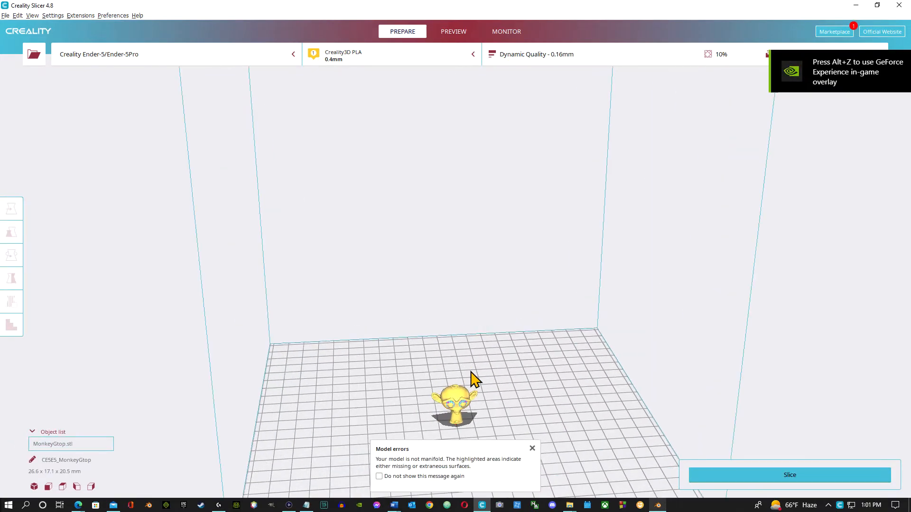
middle_drag(470, 372, 399, 33)
scroll(453, 110, up, 3)
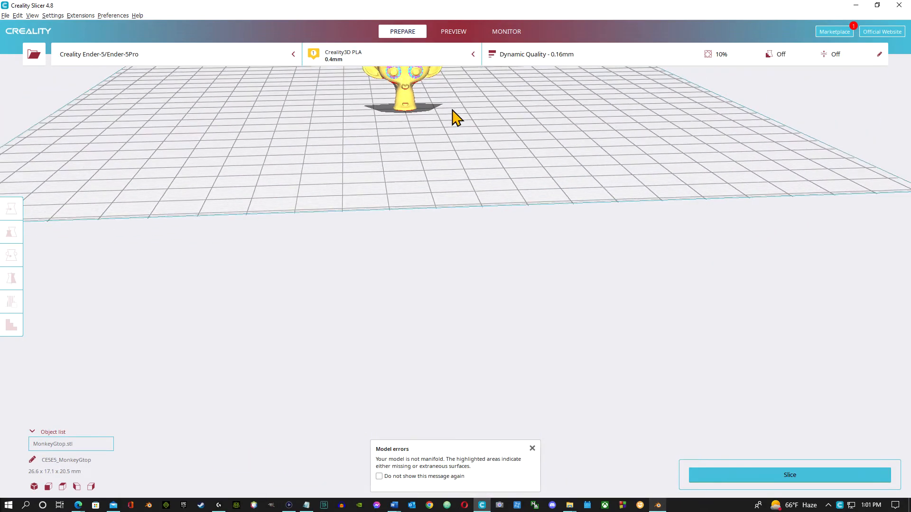
scroll(454, 116, down, 3)
scroll(478, 261, up, 5)
scroll(470, 299, up, 5)
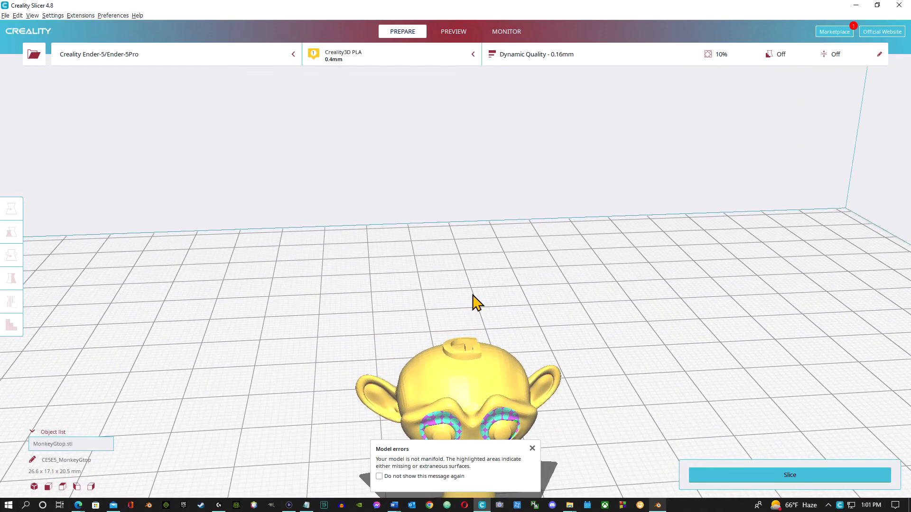
middle_drag(474, 302, 478, 280)
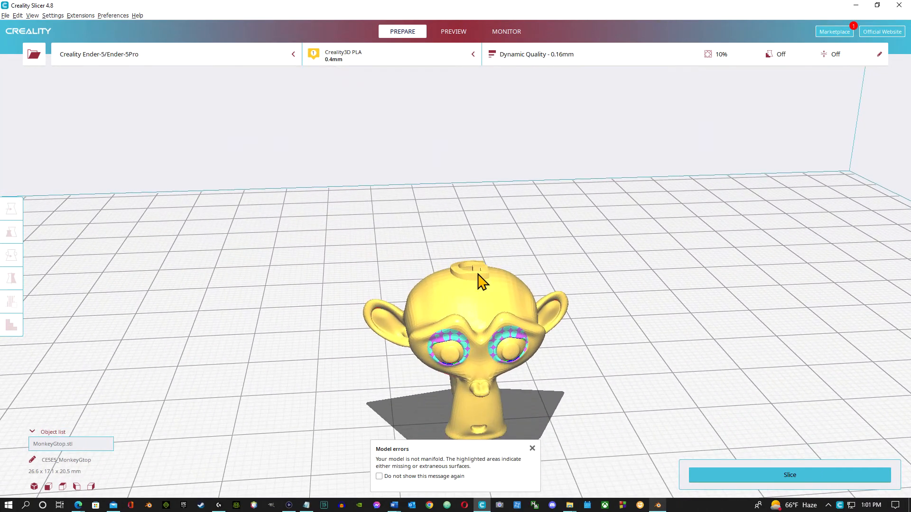
middle_drag(475, 280, 496, 339)
right_drag(495, 339, 512, 286)
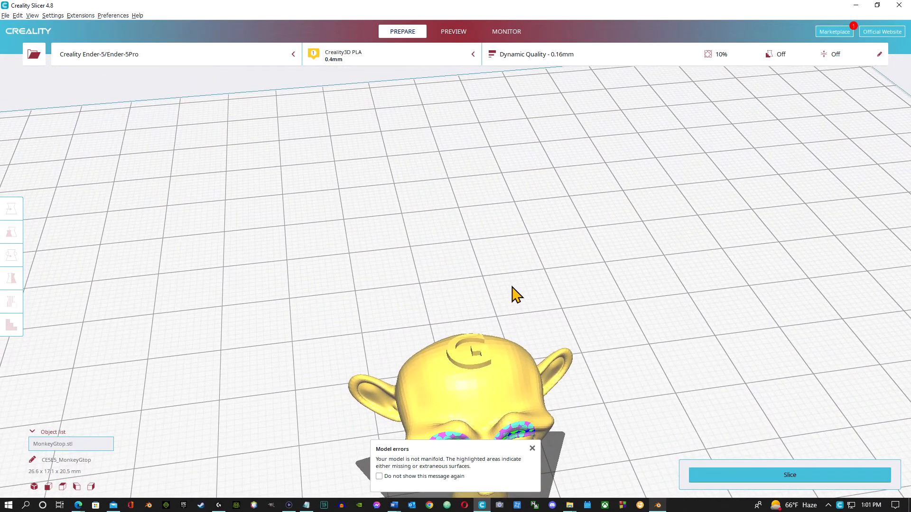
middle_drag(512, 287, 503, 202)
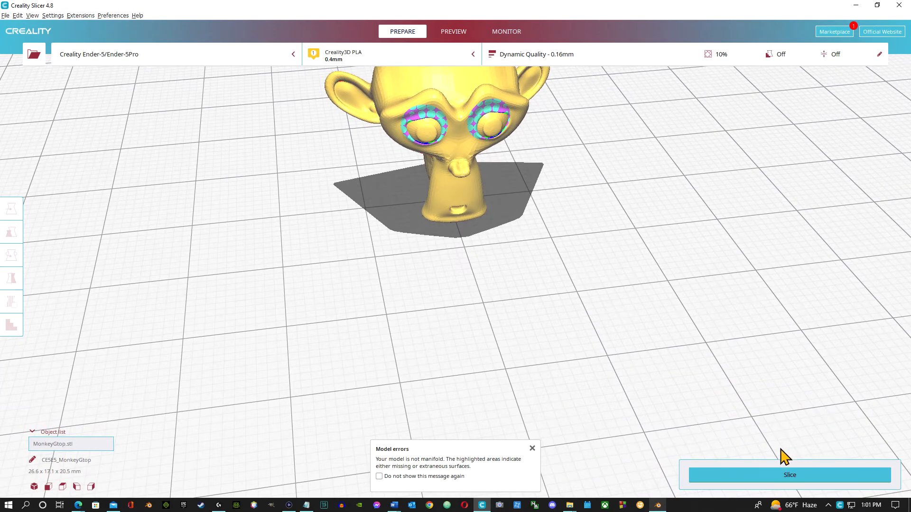
Open the print settings and set the Print Speed to 100 mm/s.
click(777, 57)
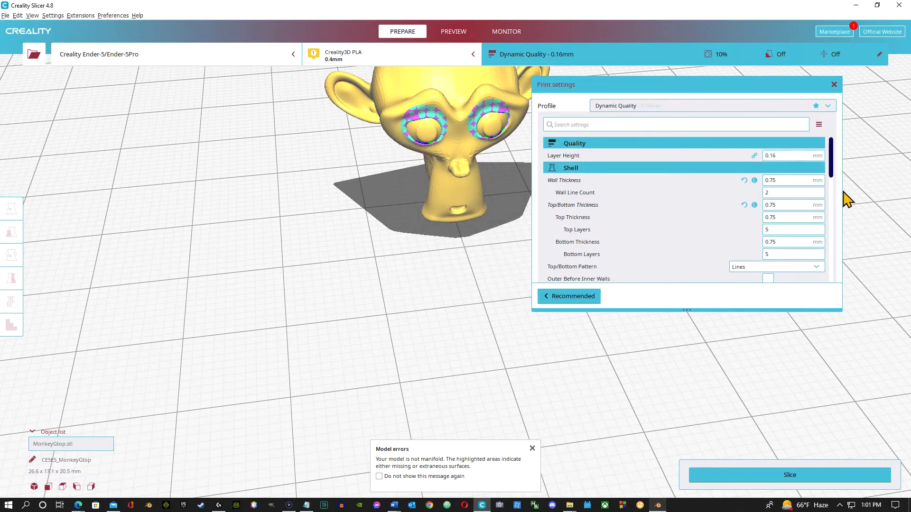
scroll(740, 261, down, 3)
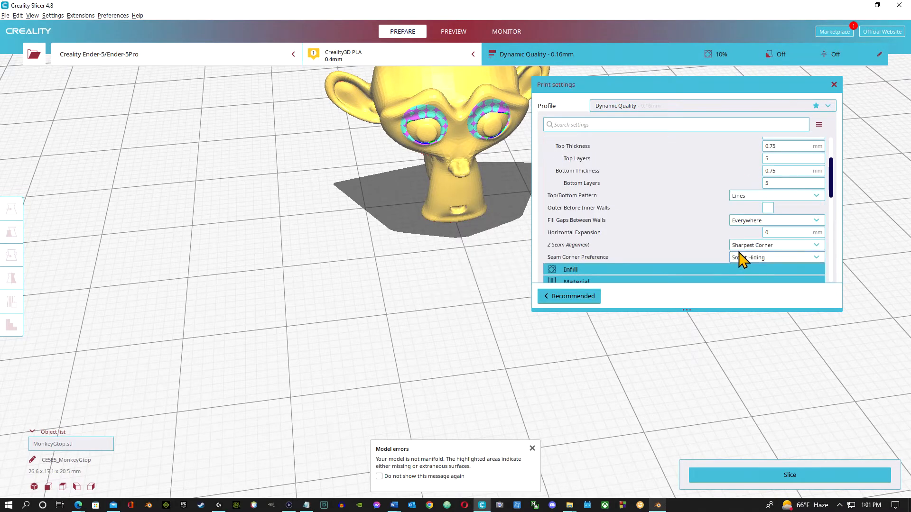
scroll(749, 260, down, 2)
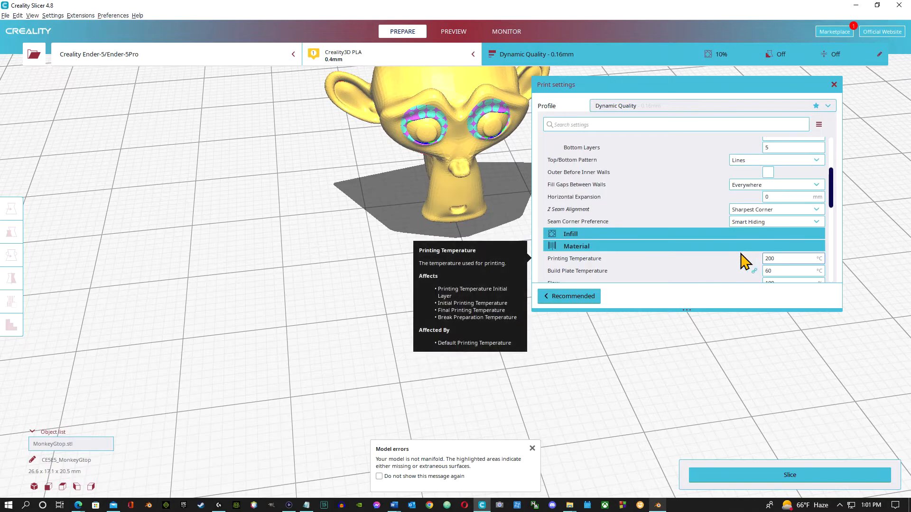
scroll(743, 261, down, 1)
scroll(743, 261, down, 1)
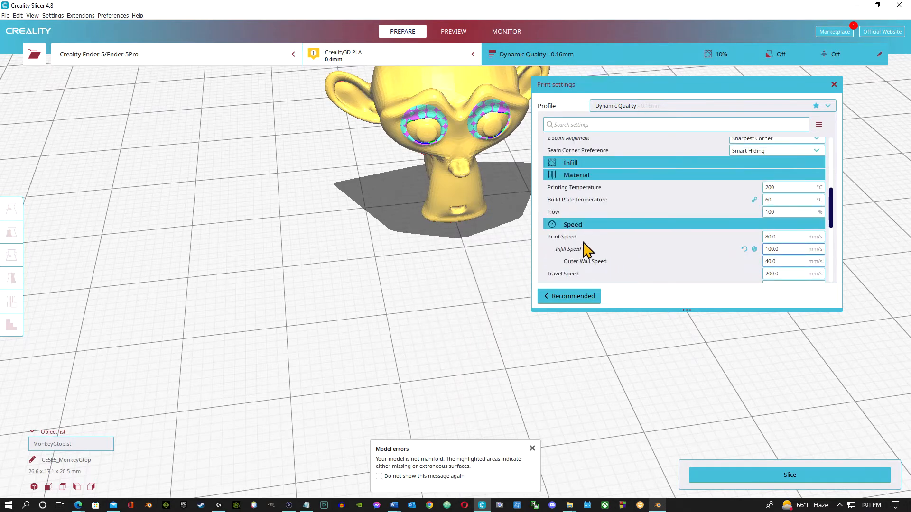
double_click(774, 236)
text(1)
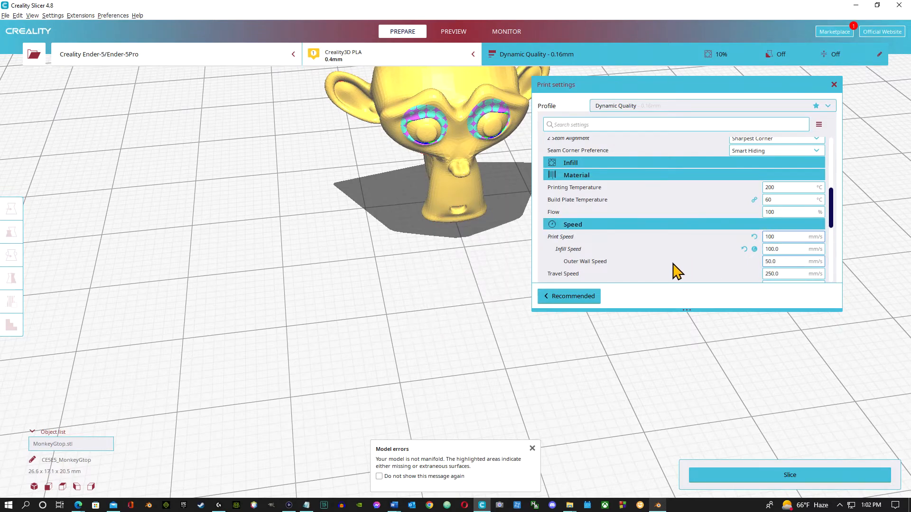
Review the available build plate adhesion types and set the Build Plate Adhesion Type to Brim.
scroll(689, 262, down, 3)
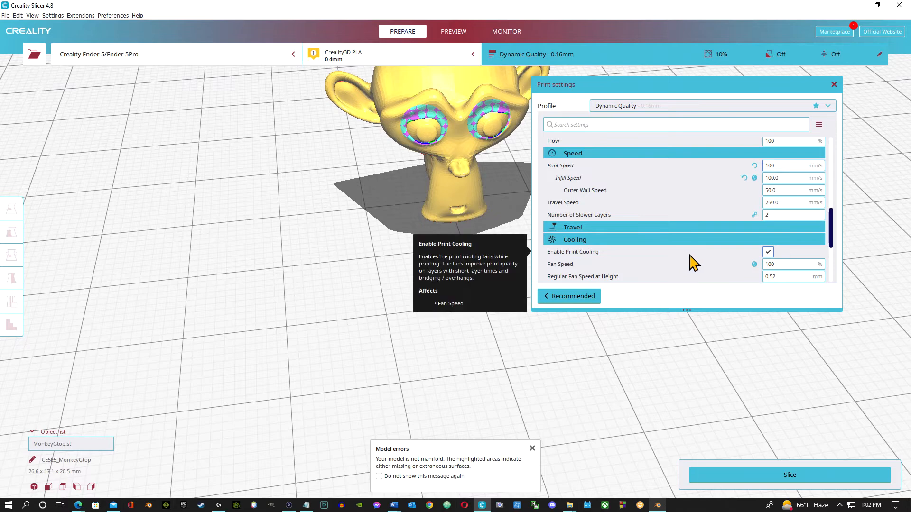
scroll(699, 265, down, 4)
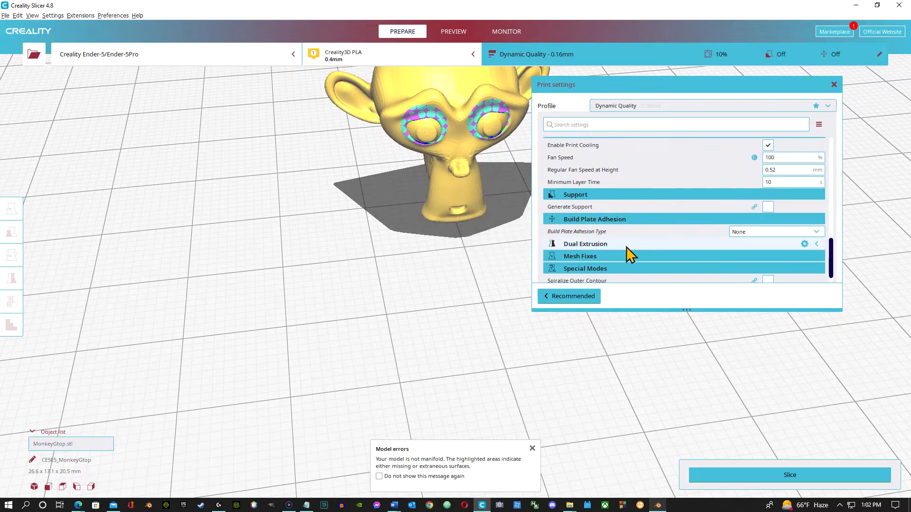
click(814, 233)
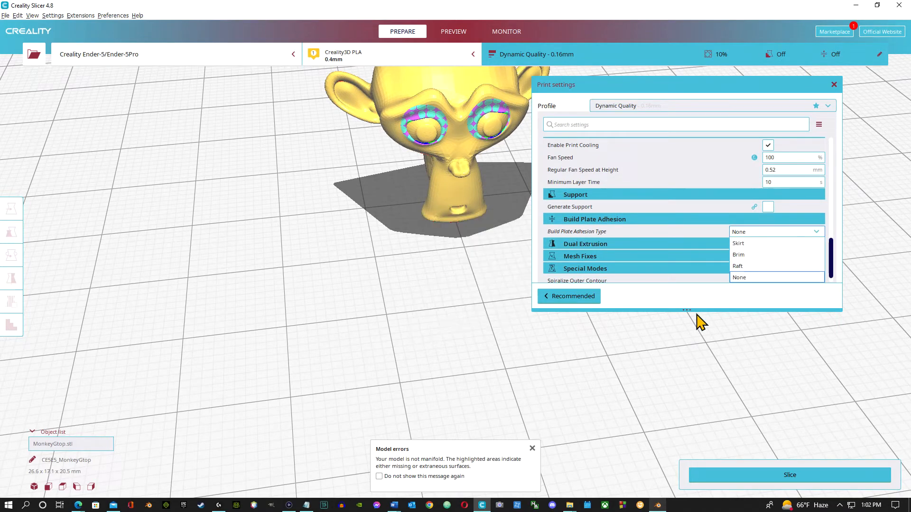
click(754, 278)
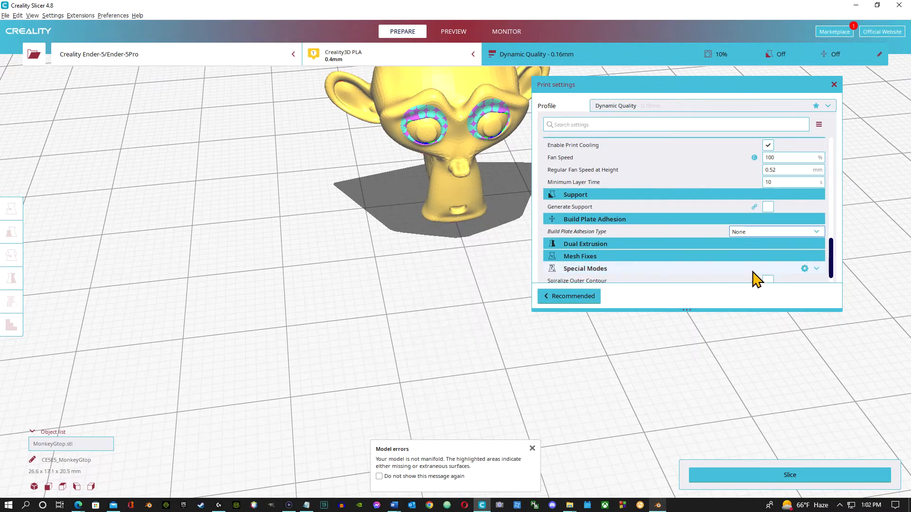
click(759, 232)
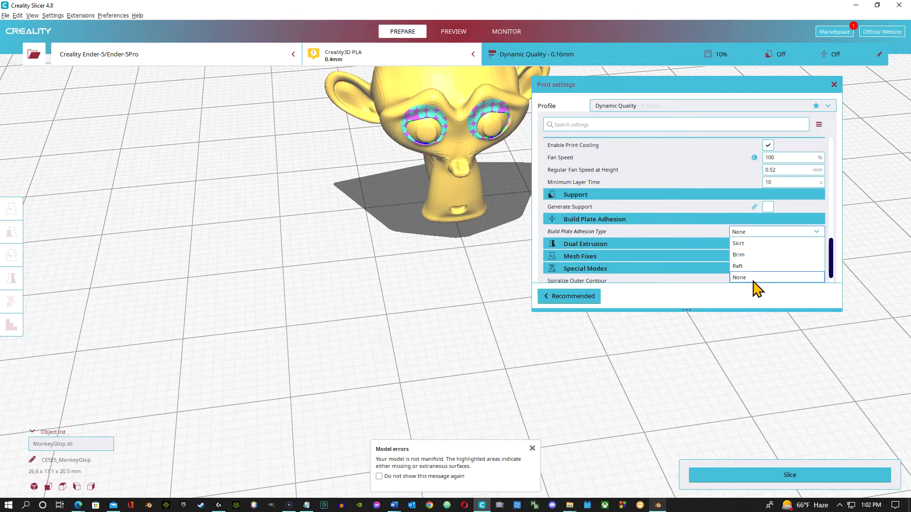
click(744, 255)
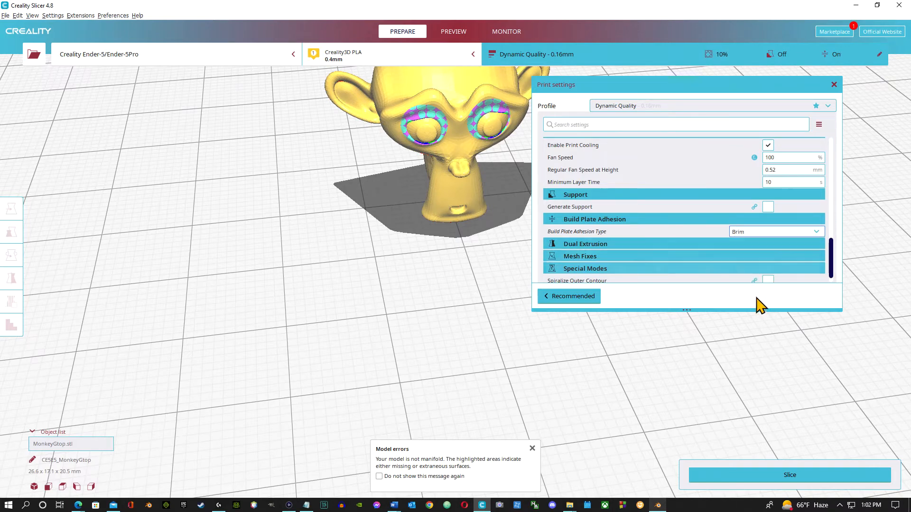
Enable Generate Support, slice the monkey, and inspect its supports and brim in the layer preview.
click(768, 211)
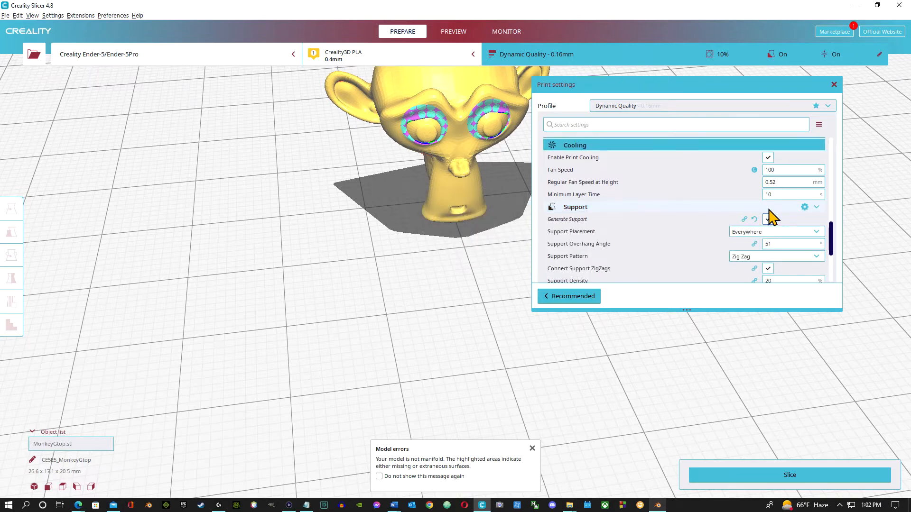
click(771, 477)
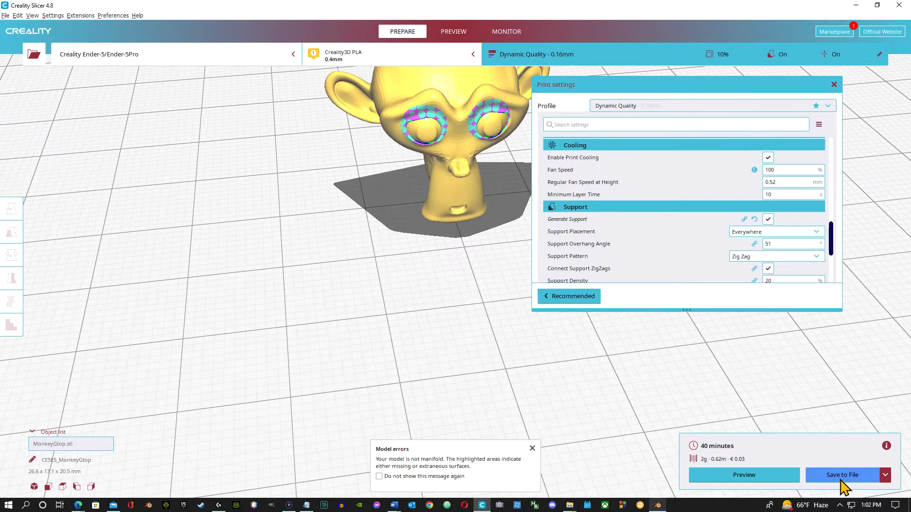
click(736, 476)
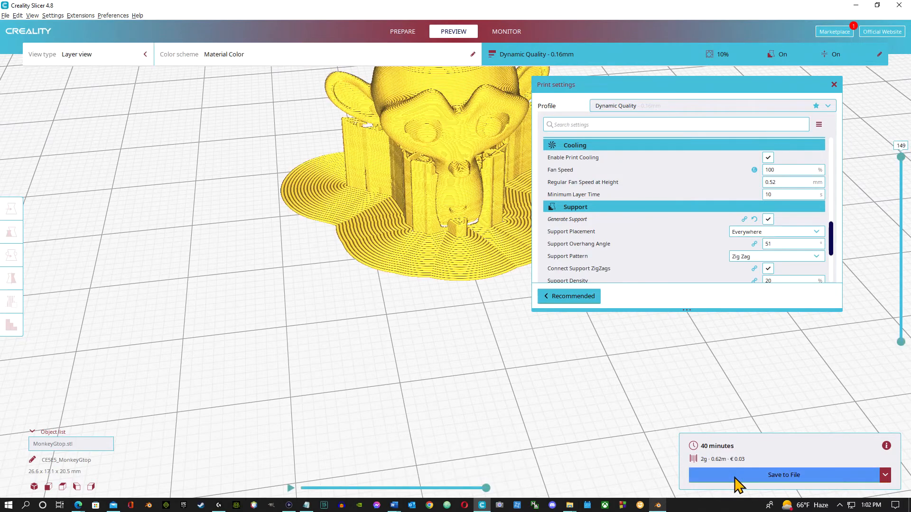
middle_drag(447, 294, 431, 343)
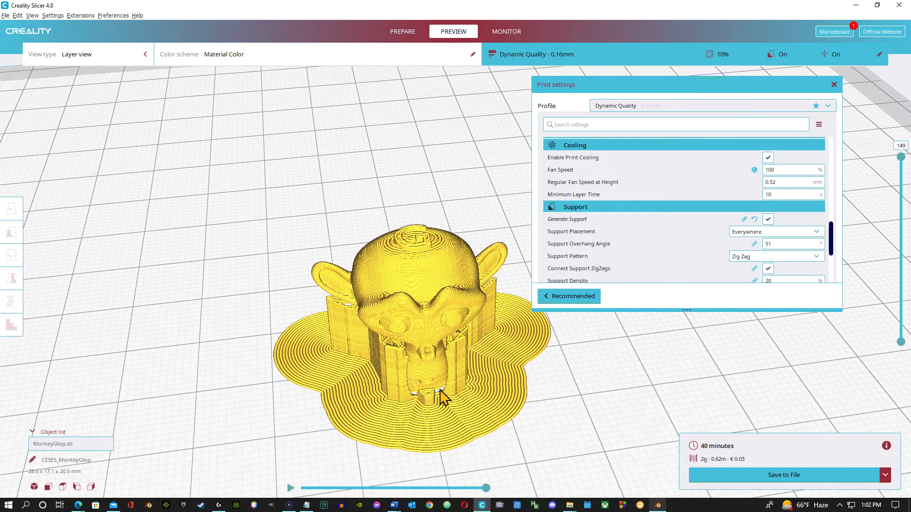
mouse_move(404, 369)
right_down()
mouse_move(429, 351)
mouse_move(403, 351)
right_up()
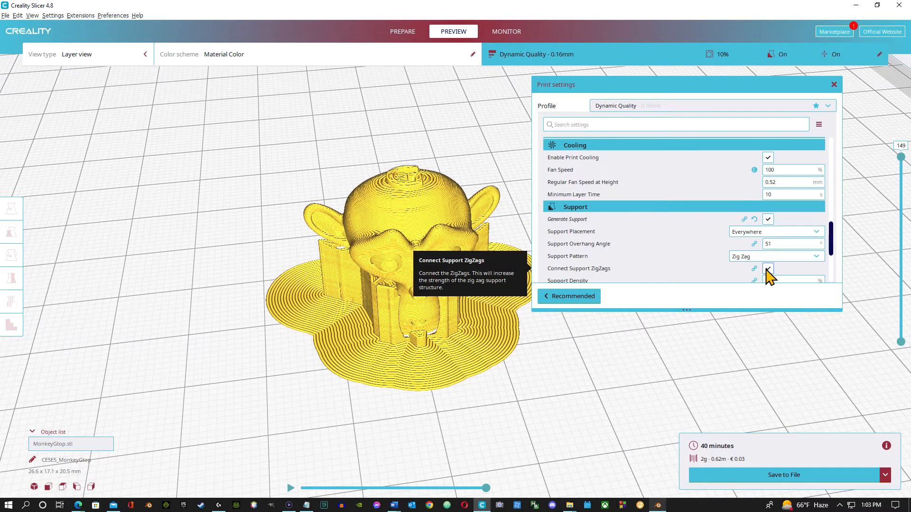
Disable Generate Support, slice the monkey again and inspect the layer preview with only the brim.
click(768, 219)
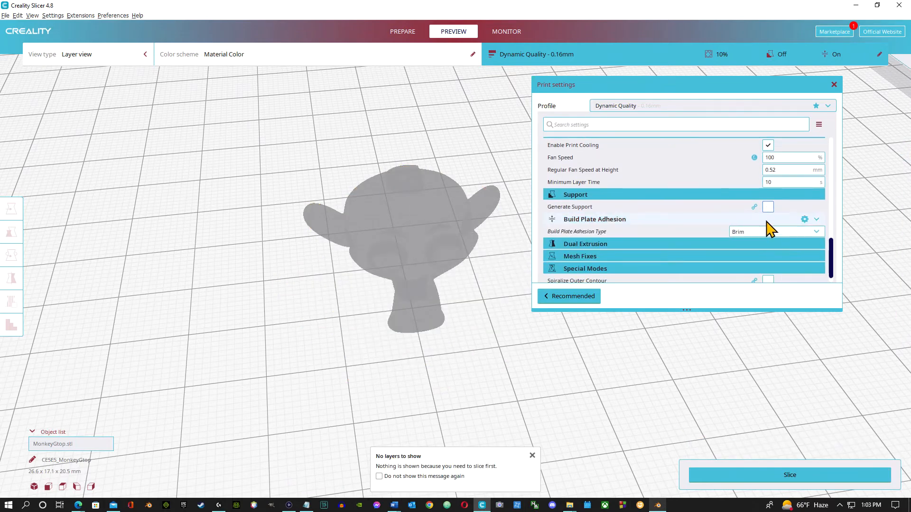
click(780, 477)
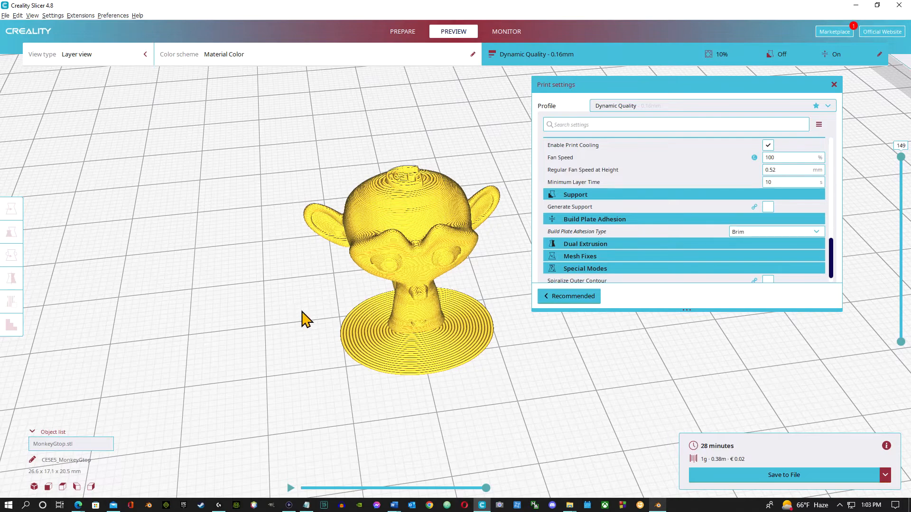
scroll(351, 289, up, 5)
middle_drag(309, 275, 302, 317)
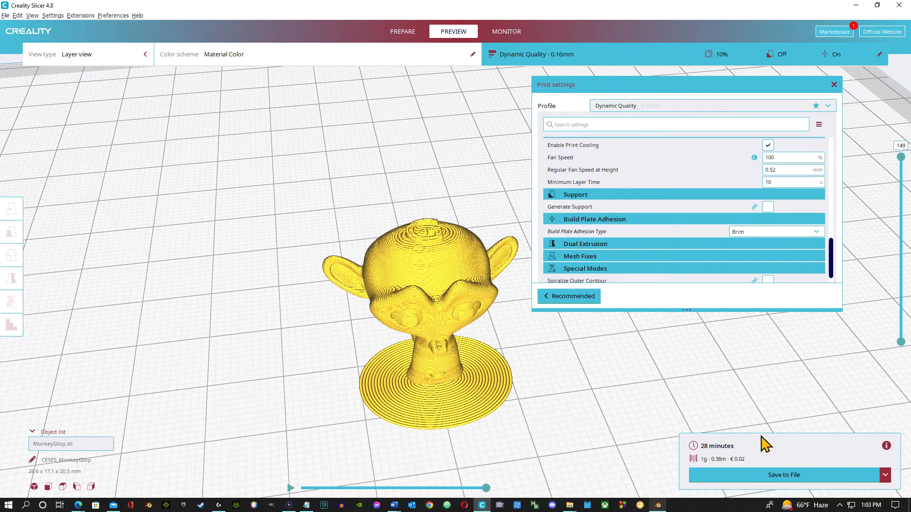
click(885, 475)
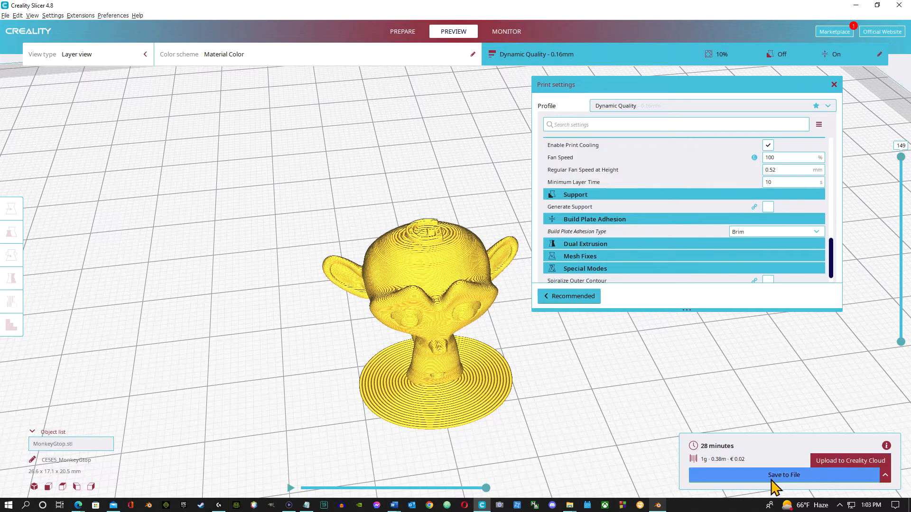
click(769, 453)
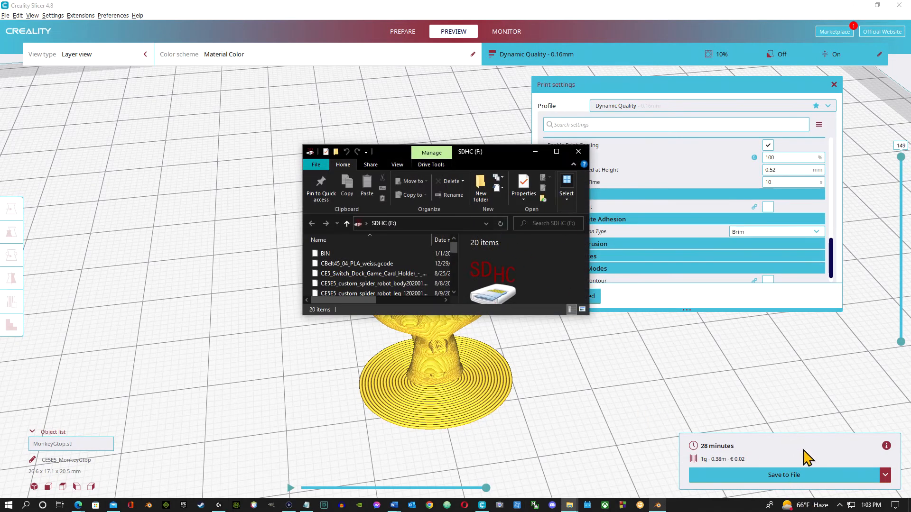
click(885, 476)
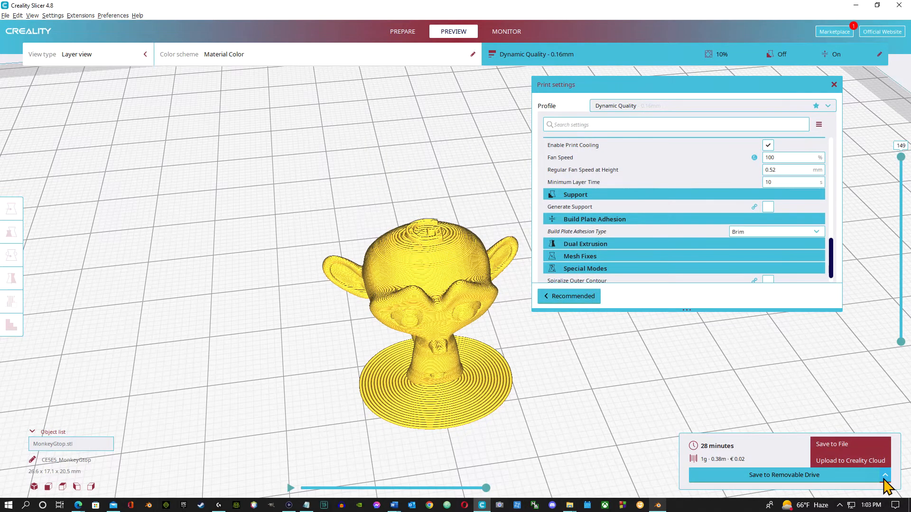
click(762, 451)
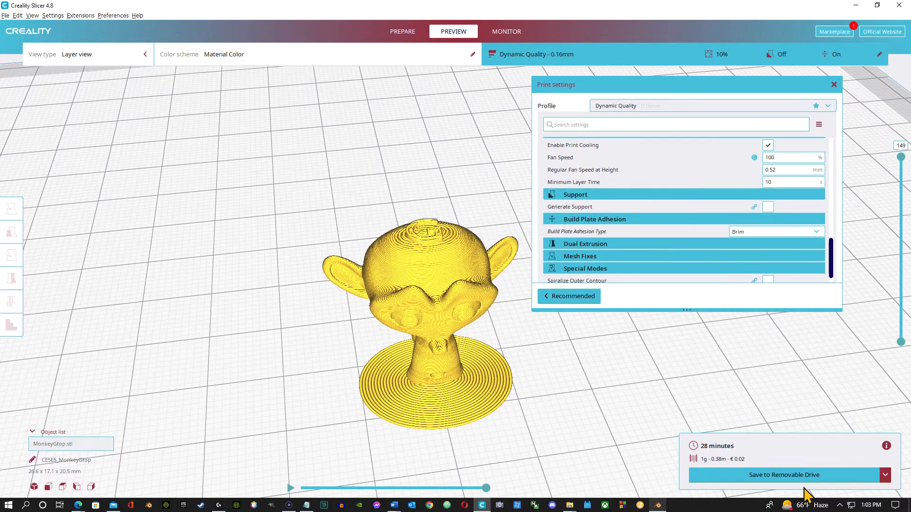
Save the sliced MonkeyGtop G-code to the removable drive and eject the drive.
click(886, 475)
click(760, 475)
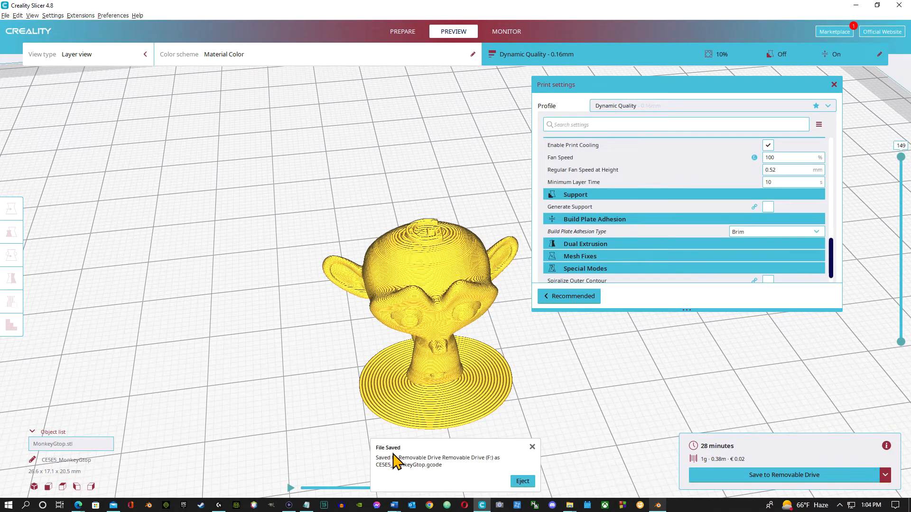
click(523, 482)
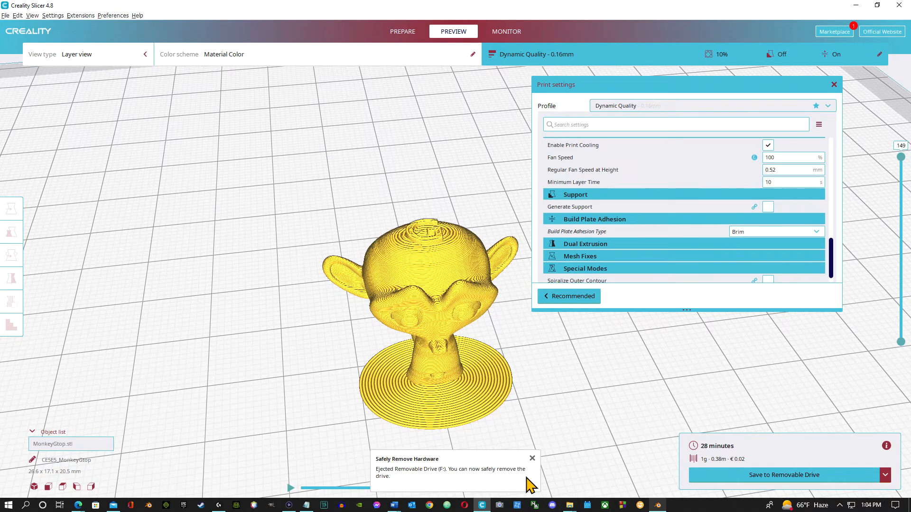